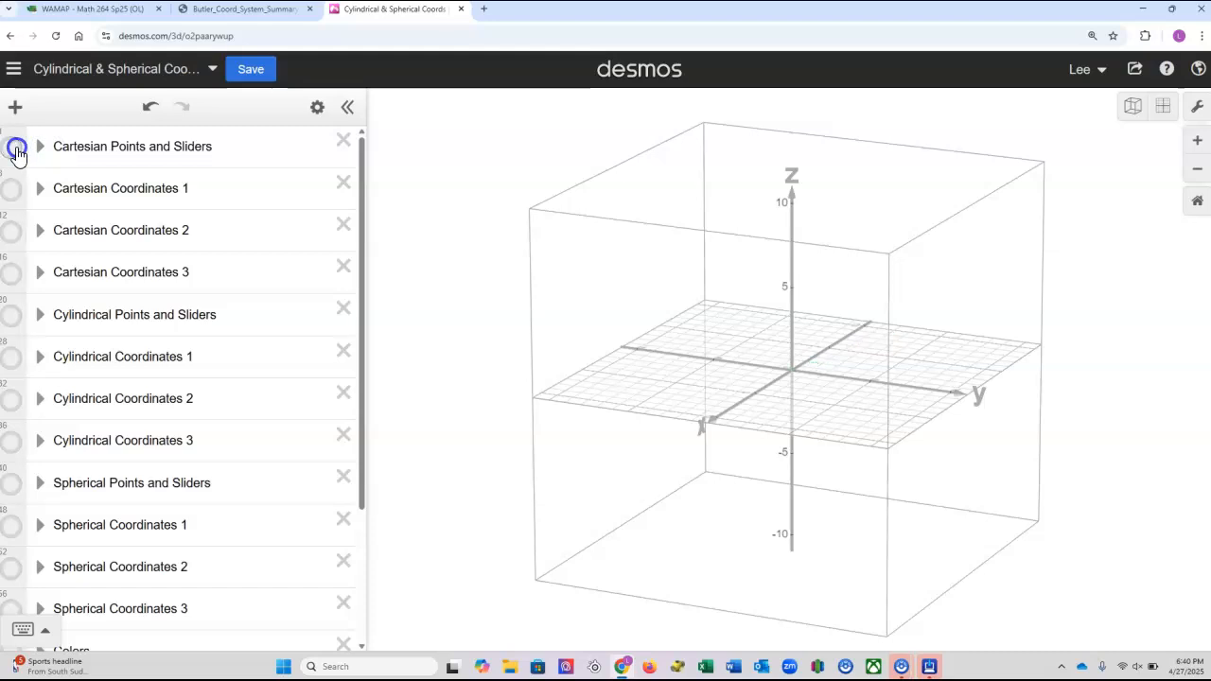
Graph the surface z = x^2 + y in the empty expression line below Vector Basis.
{"action": "scroll", "coordinate": [121, 232], "scroll_direction": "down", "scroll_amount": 3}
{"action": "left_click", "coordinate": [98, 556]}
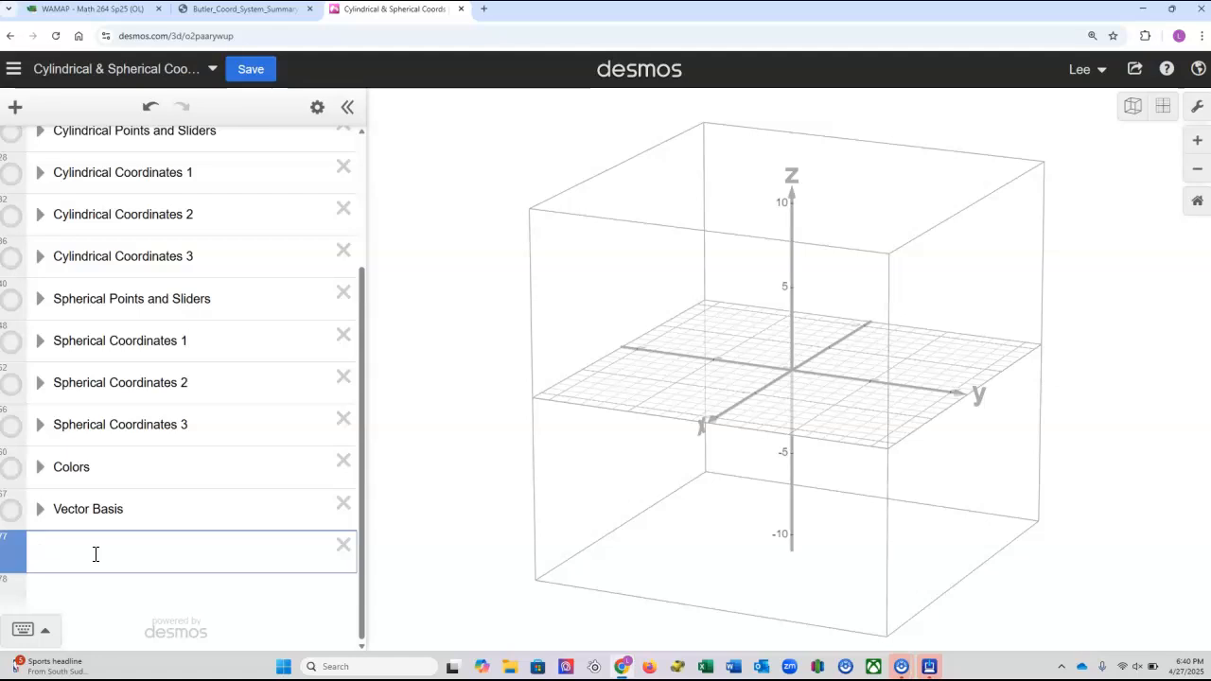
{"action": "type", "text": "z=x"}
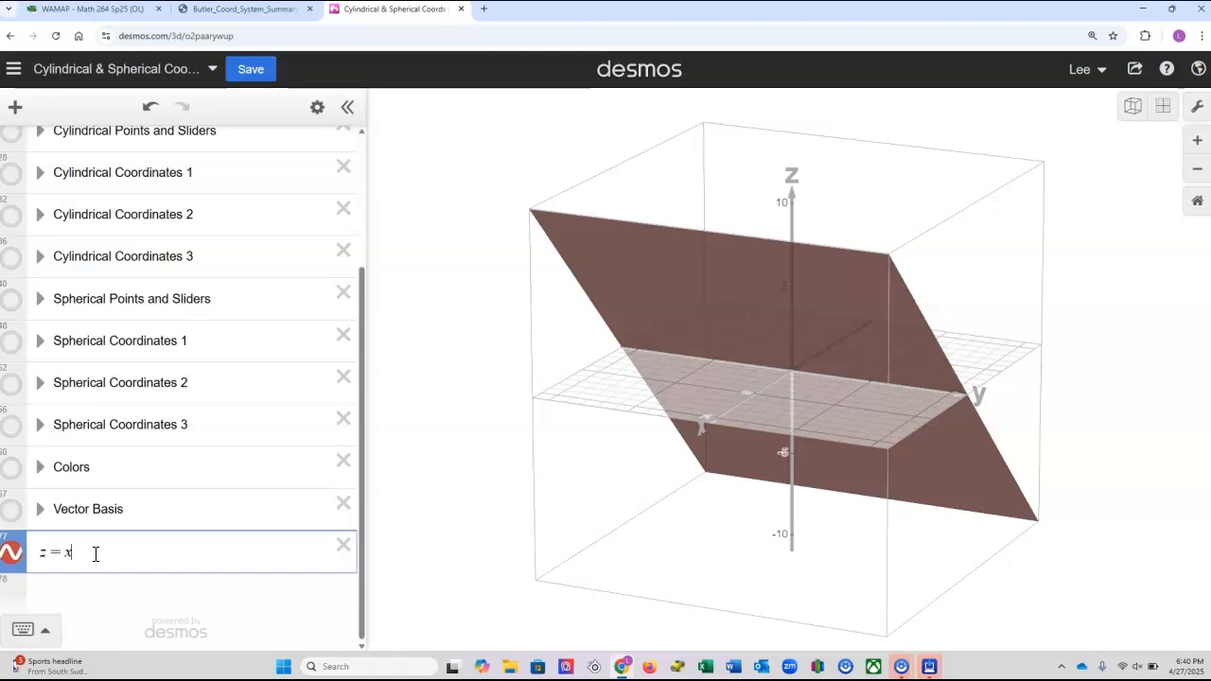
{"action": "type", "text": "^2+y"}
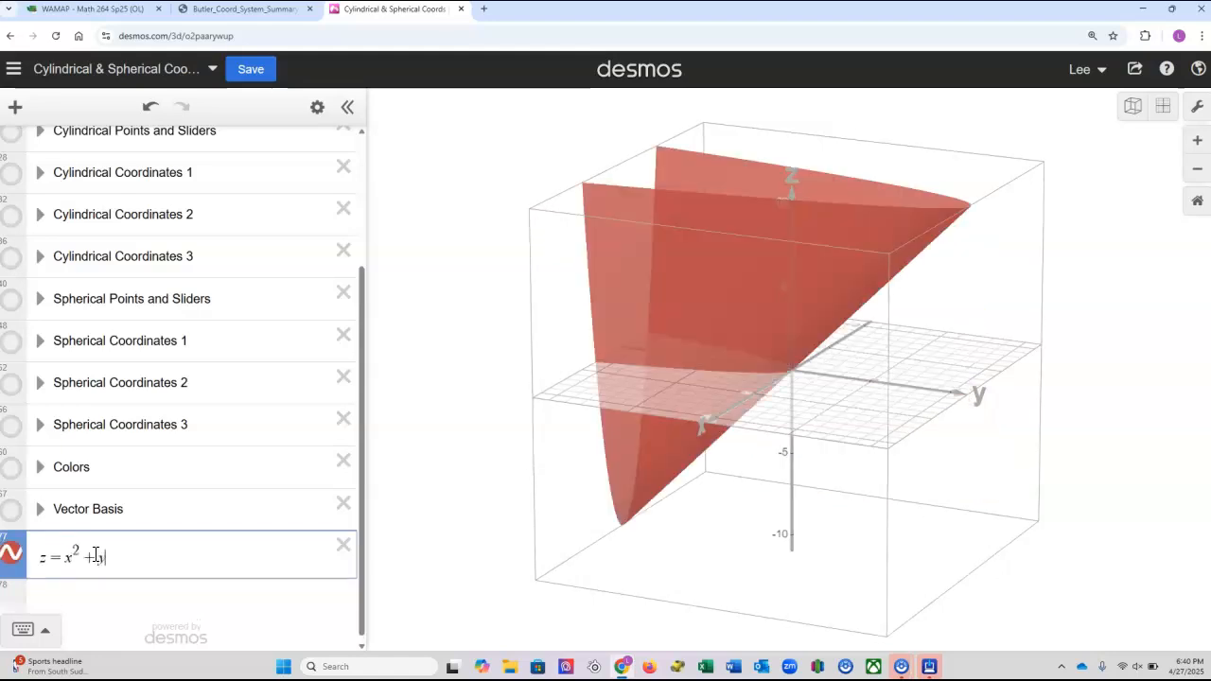
{"action": "scroll", "coordinate": [284, 544], "scroll_direction": "down", "scroll_amount": 1}
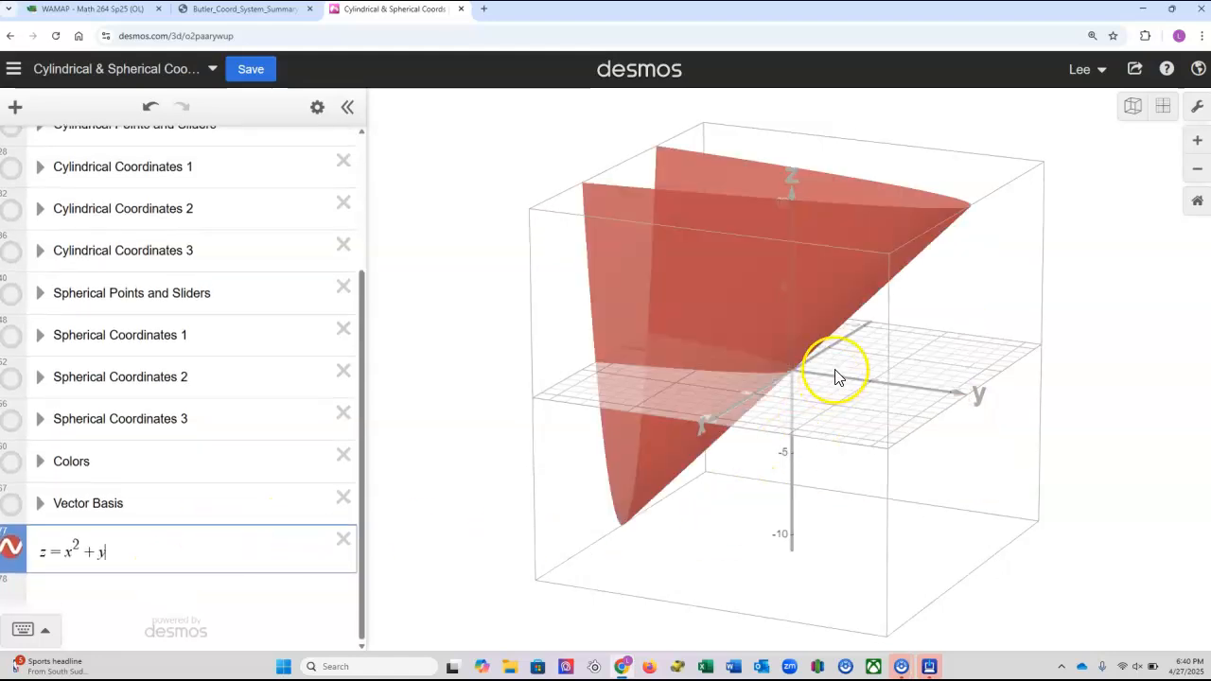
Change the y term to sin y so the equation reads z = x^2 + sin y, and inspect the surface.
{"action": "scroll", "coordinate": [834, 379], "scroll_direction": "down", "scroll_amount": 3}
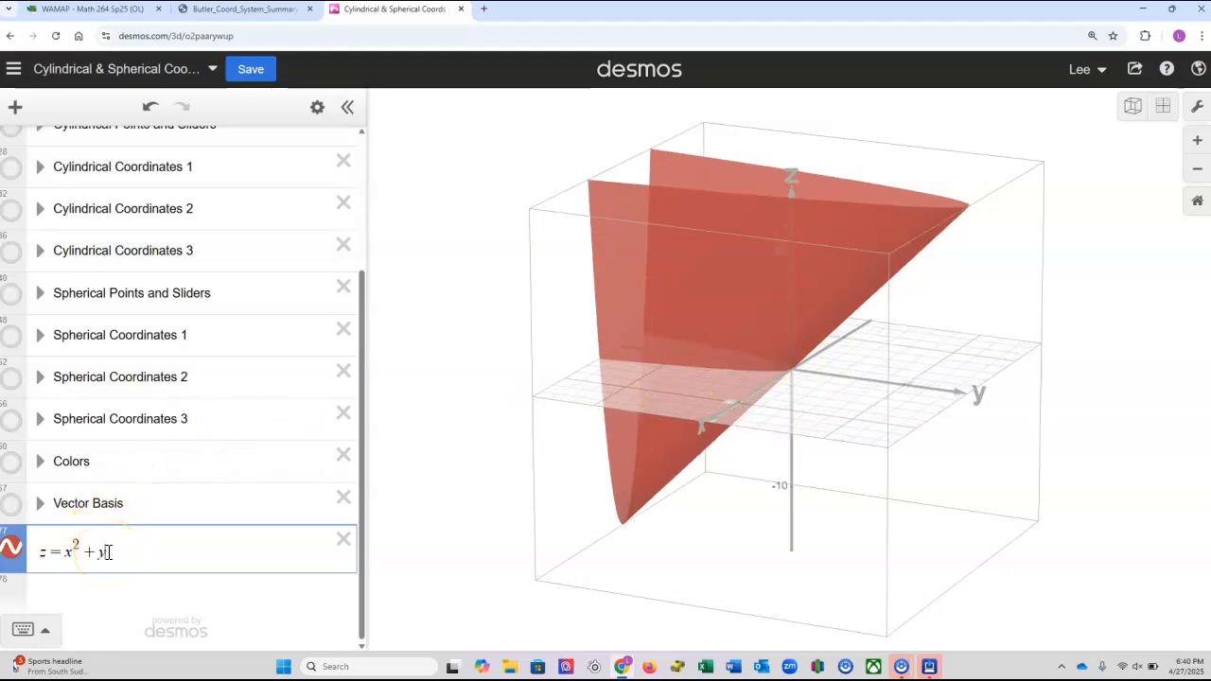
{"action": "type", "text": "siny"}
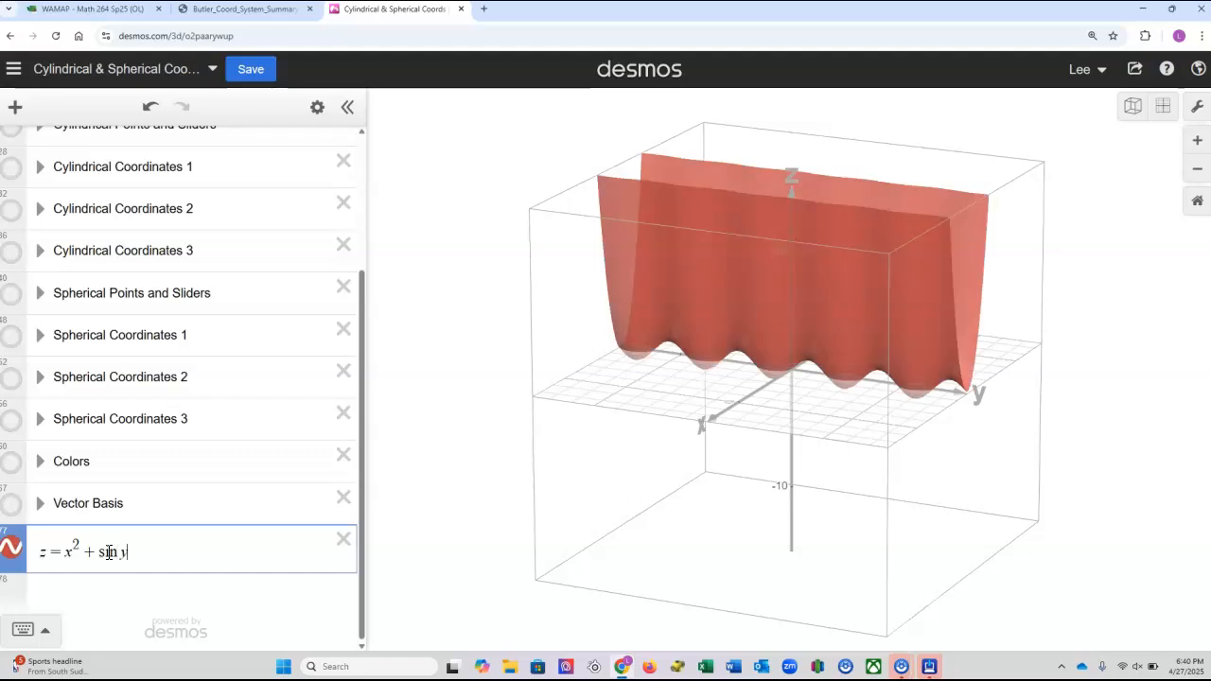
{"action": "left_click_drag", "start_coordinate": [906, 370], "coordinate": [875, 389]}
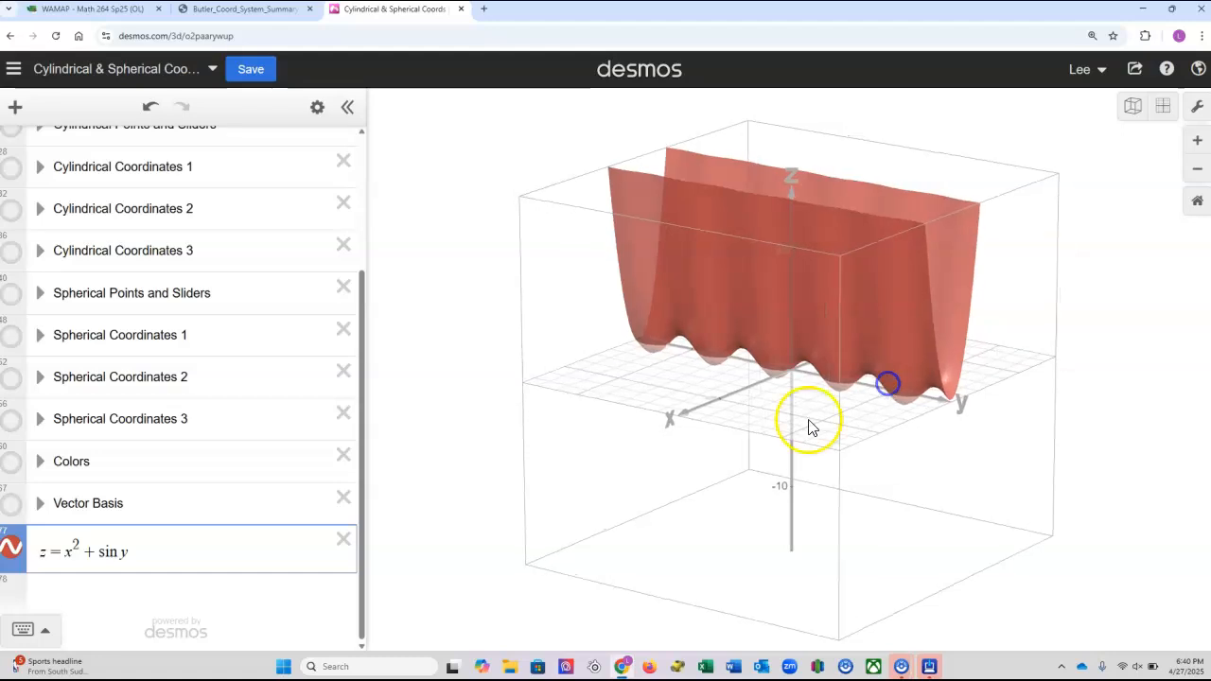
Rewrite the equation in implicit form as x^2 + sin y + cos z = 1.
{"action": "left_click", "coordinate": [48, 553]}
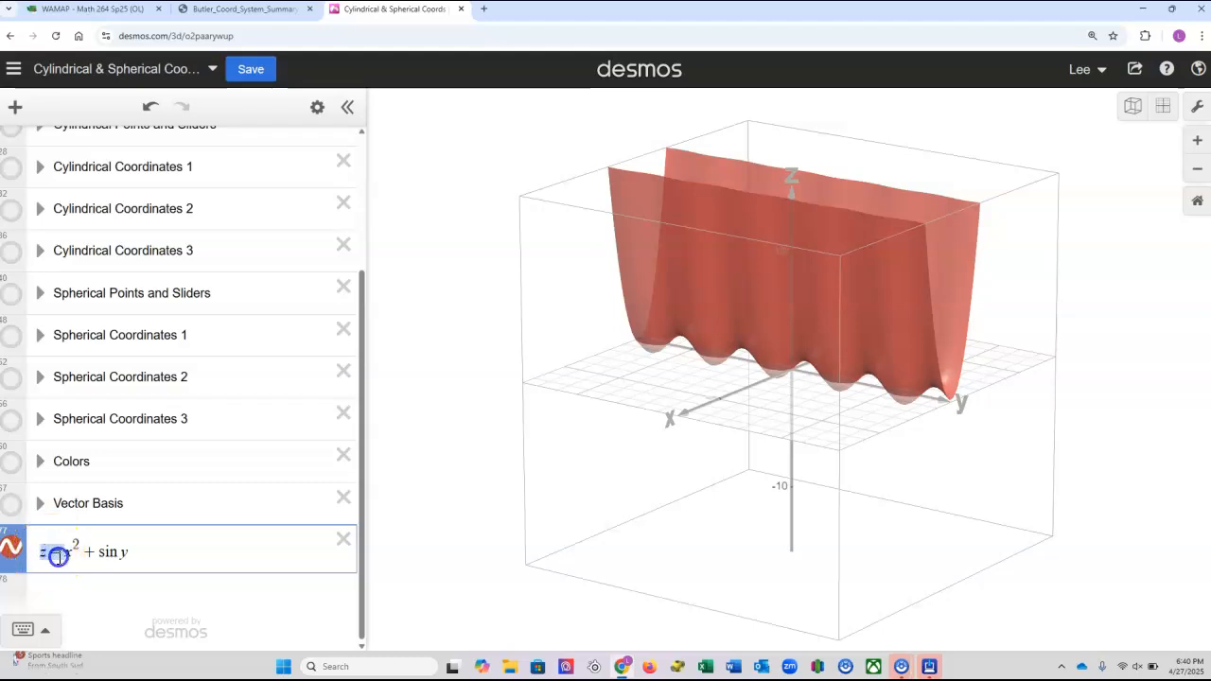
{"action": "key", "text": "BackSpace"}
{"action": "key", "text": "BackSpace"}
{"action": "left_click", "coordinate": [120, 551]}
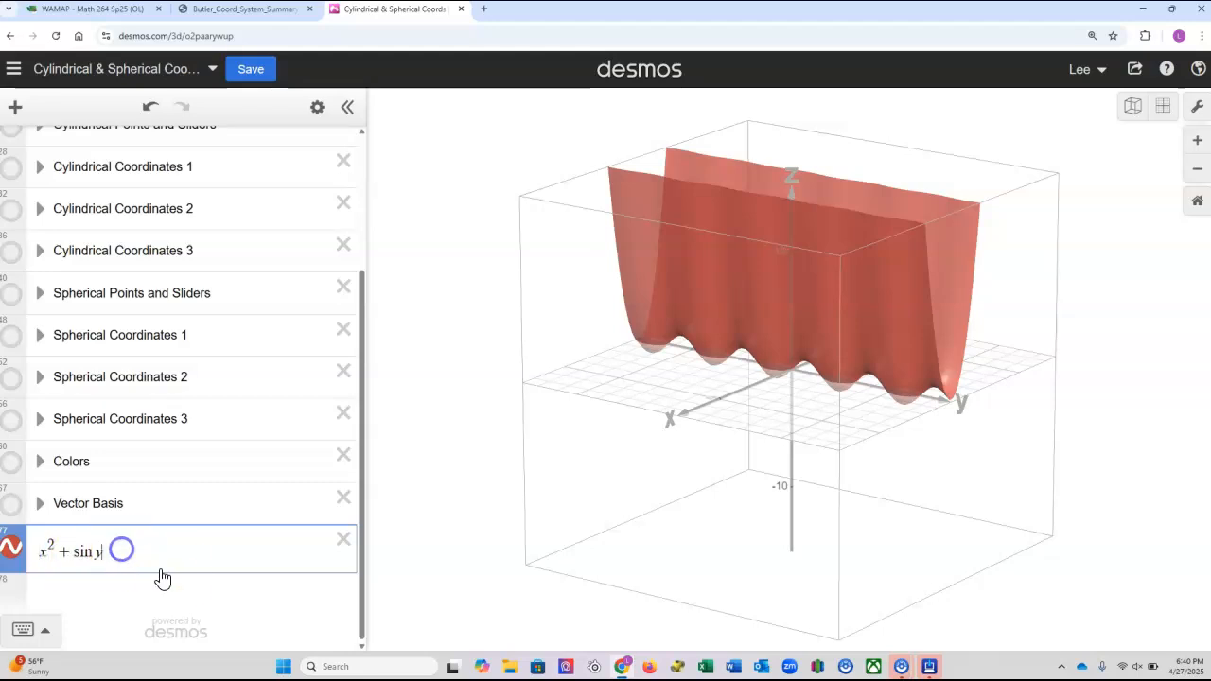
{"action": "type", "text": "+cos"}
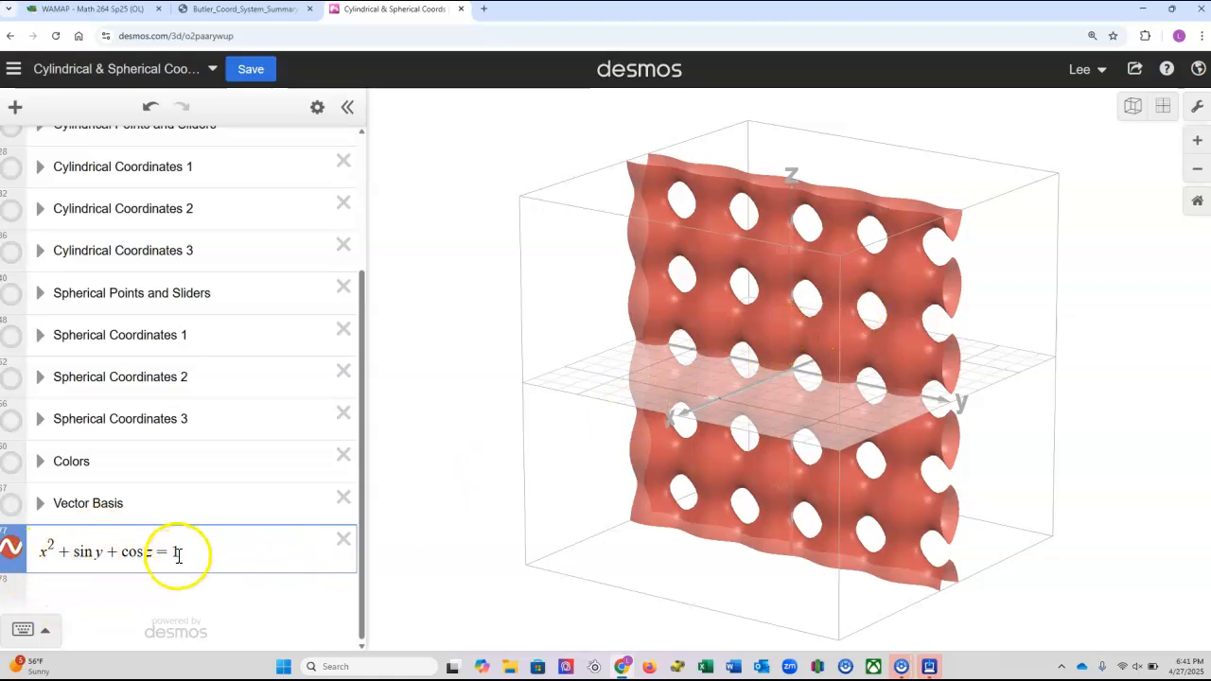
Replace the implicit equation with the cylindrical equation z = r sin θ and inspect the surface from several angles.
{"action": "left_click_drag", "start_coordinate": [143, 550], "coordinate": [36, 552]}
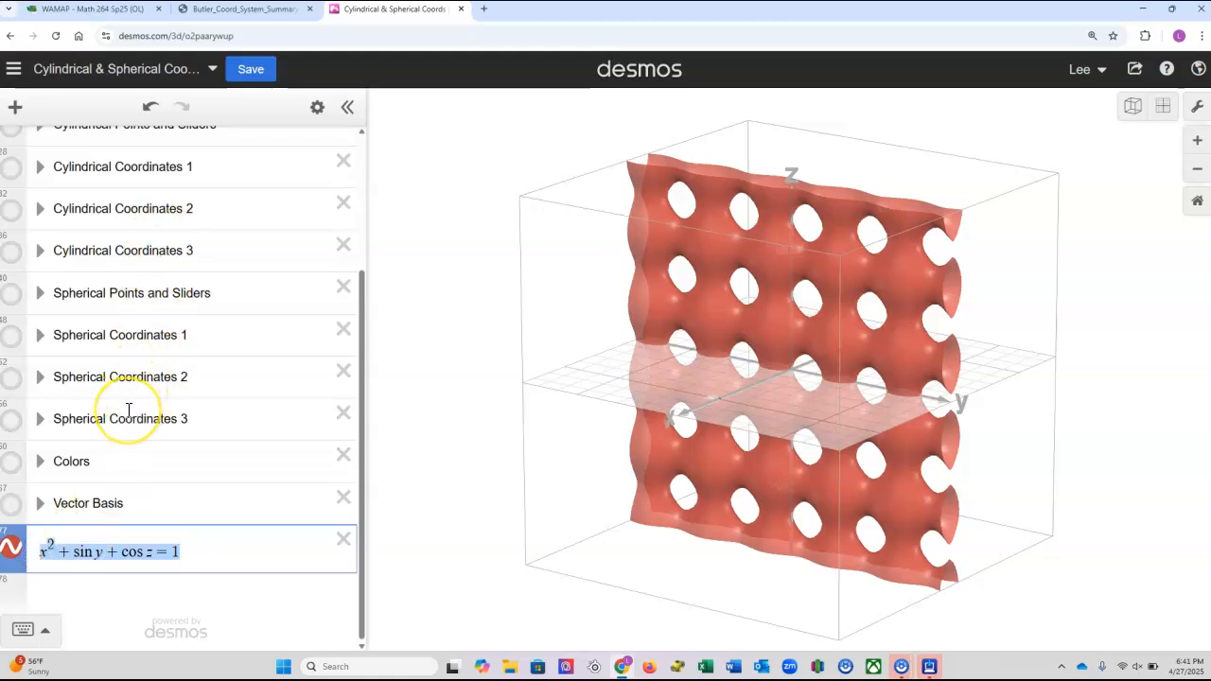
{"action": "key", "text": "BackSpace"}
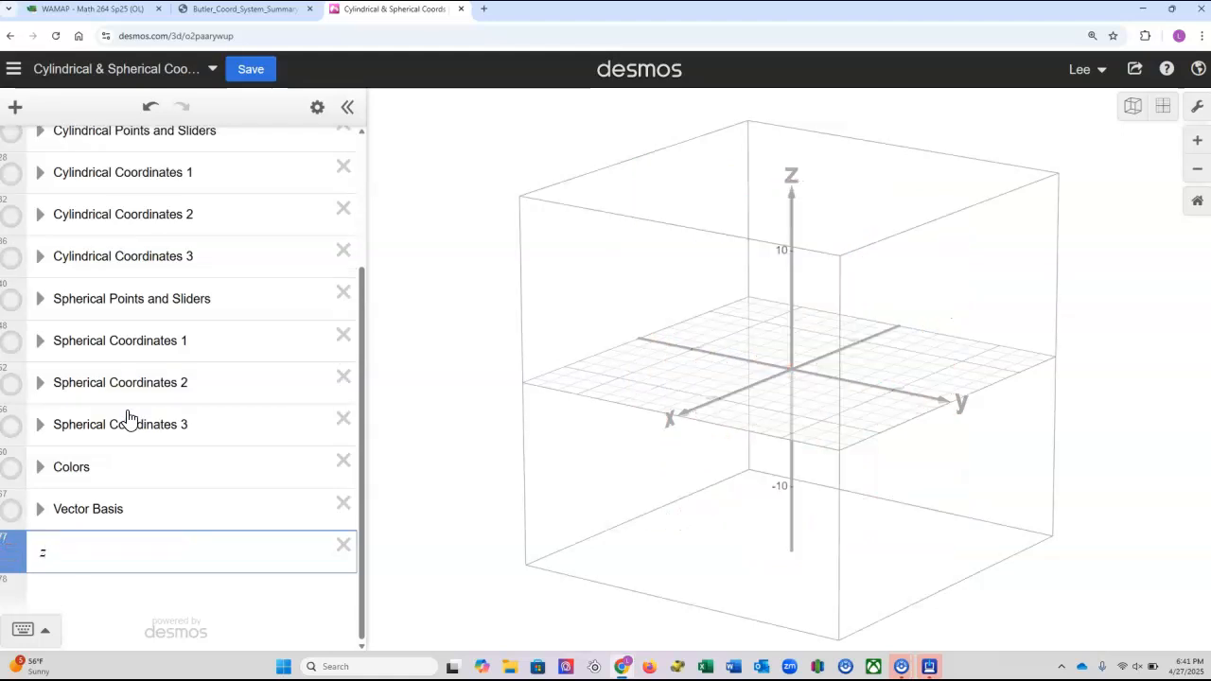
{"action": "type", "text": "z = r sin the"}
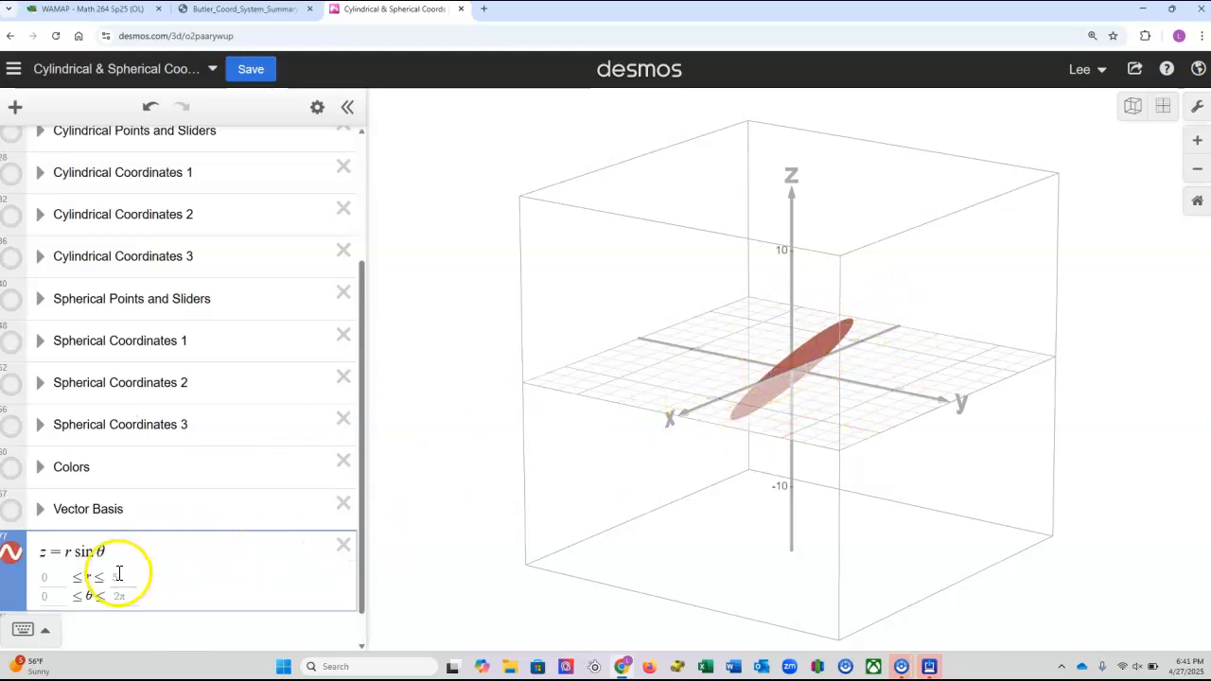
{"action": "scroll", "coordinate": [120, 568], "scroll_direction": "down", "scroll_amount": 1}
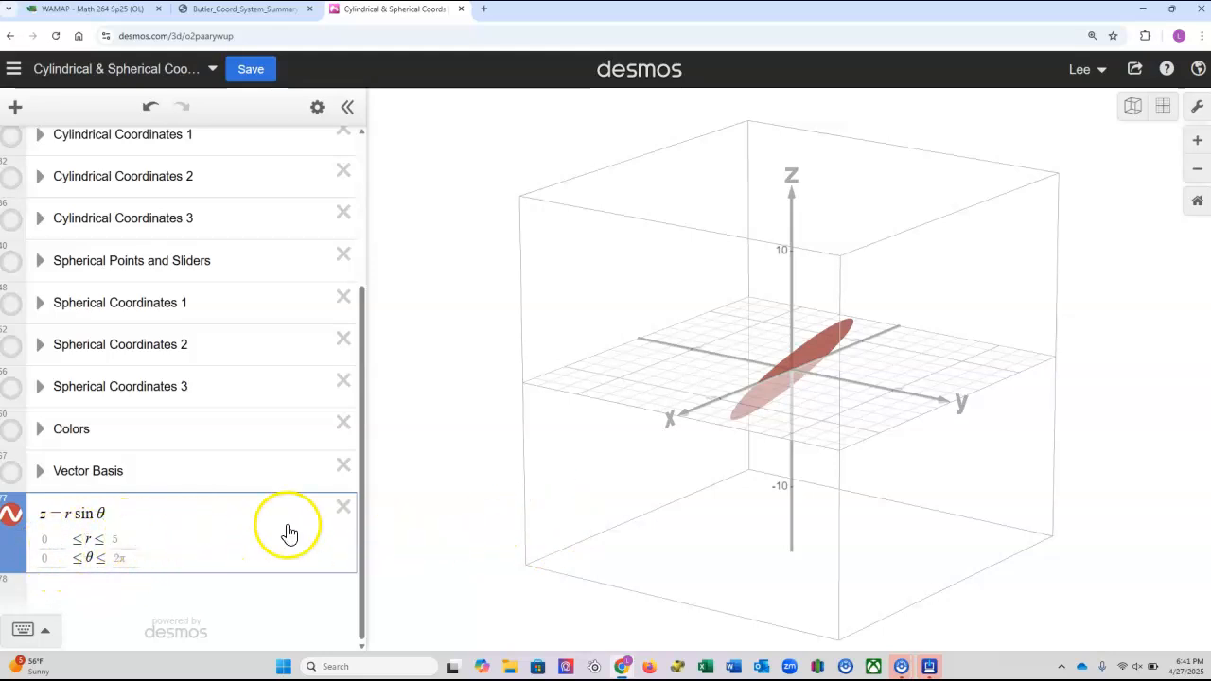
{"action": "left_click_drag", "start_coordinate": [718, 331], "coordinate": [1012, 353]}
{"action": "left_click_drag", "start_coordinate": [819, 392], "coordinate": [684, 413]}
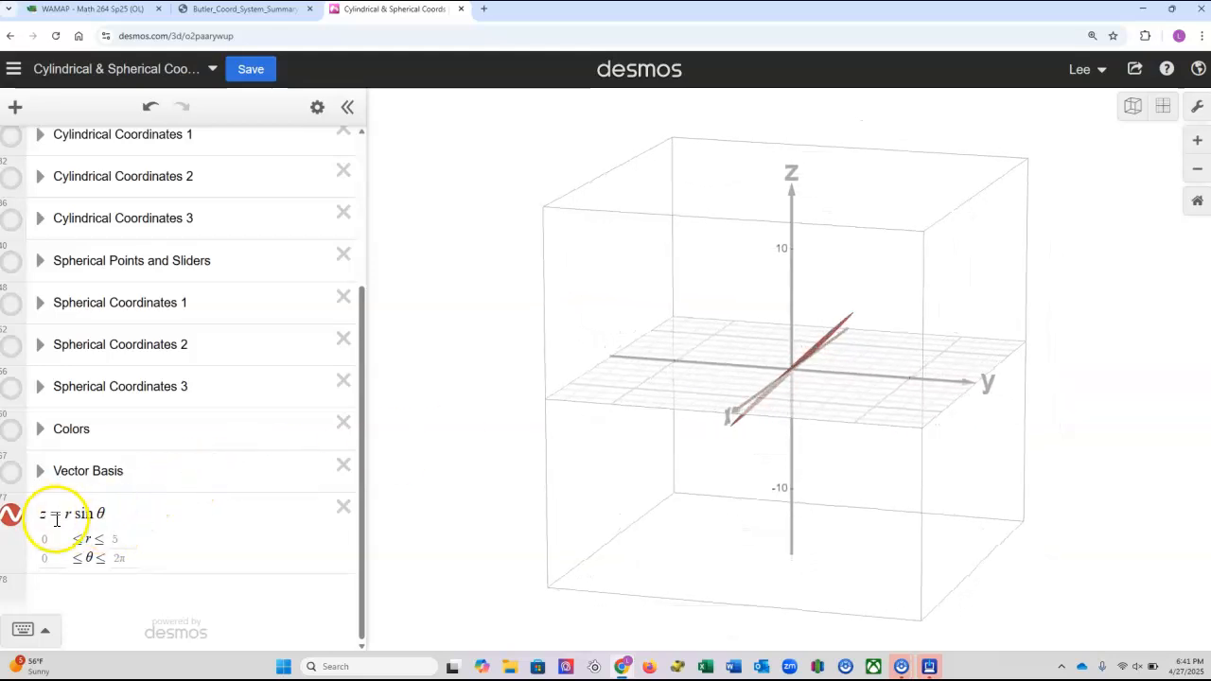
Set the upper limit of r to 10 and view the enlarged surface from different angles.
{"action": "left_click", "coordinate": [117, 541]}
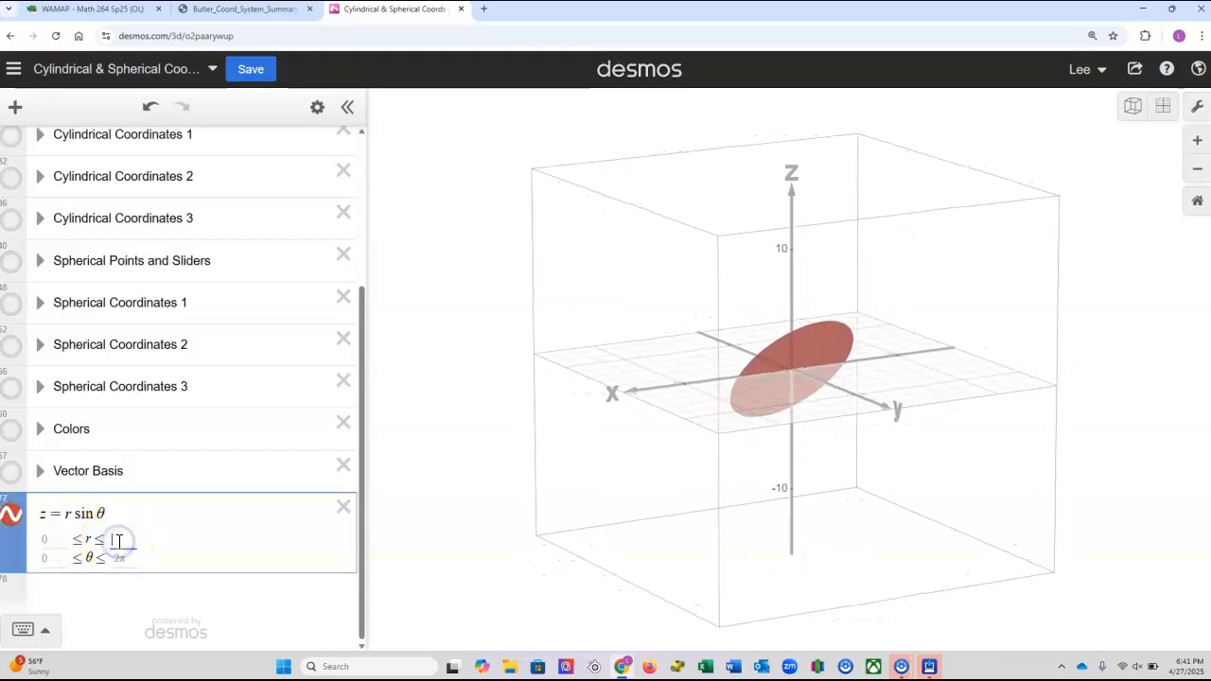
{"action": "type", "text": "10"}
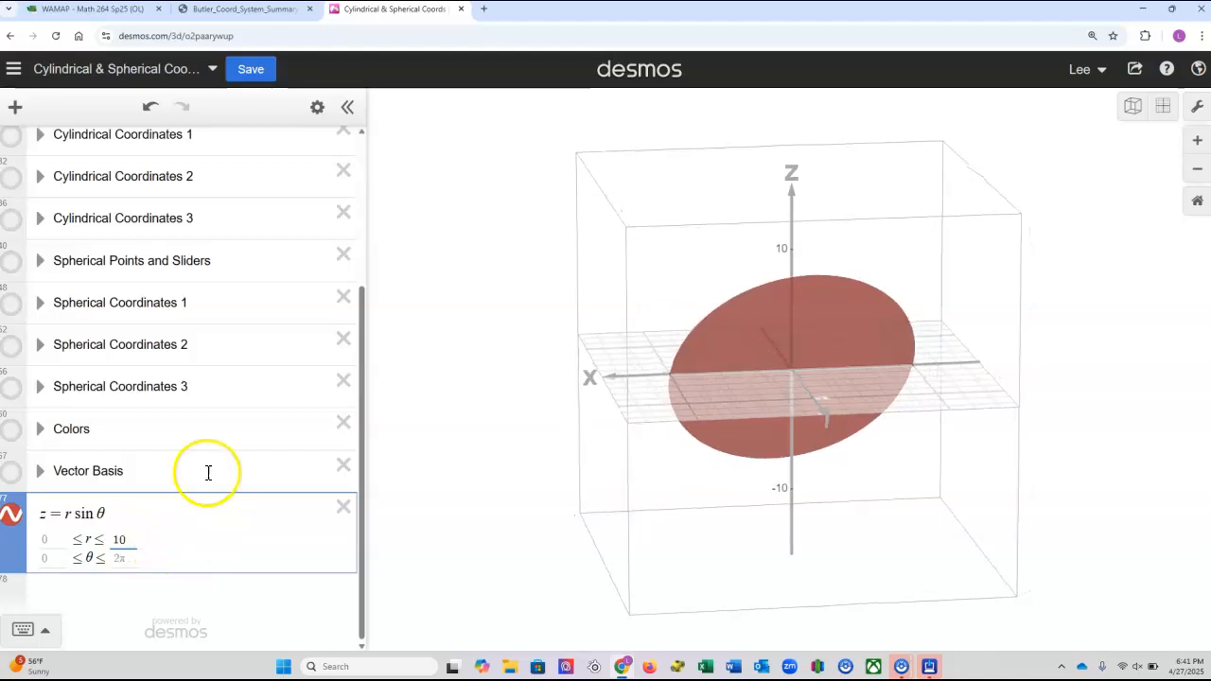
{"action": "left_click", "coordinate": [920, 479]}
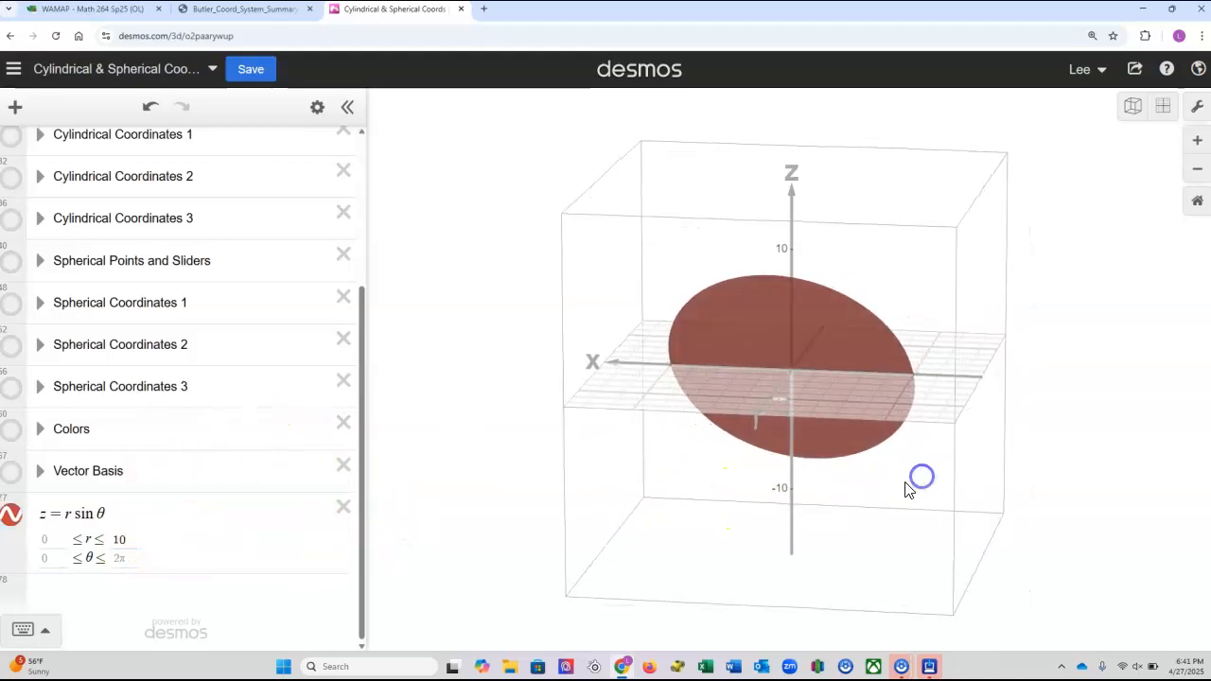
{"action": "left_click_drag", "start_coordinate": [707, 480], "coordinate": [987, 468]}
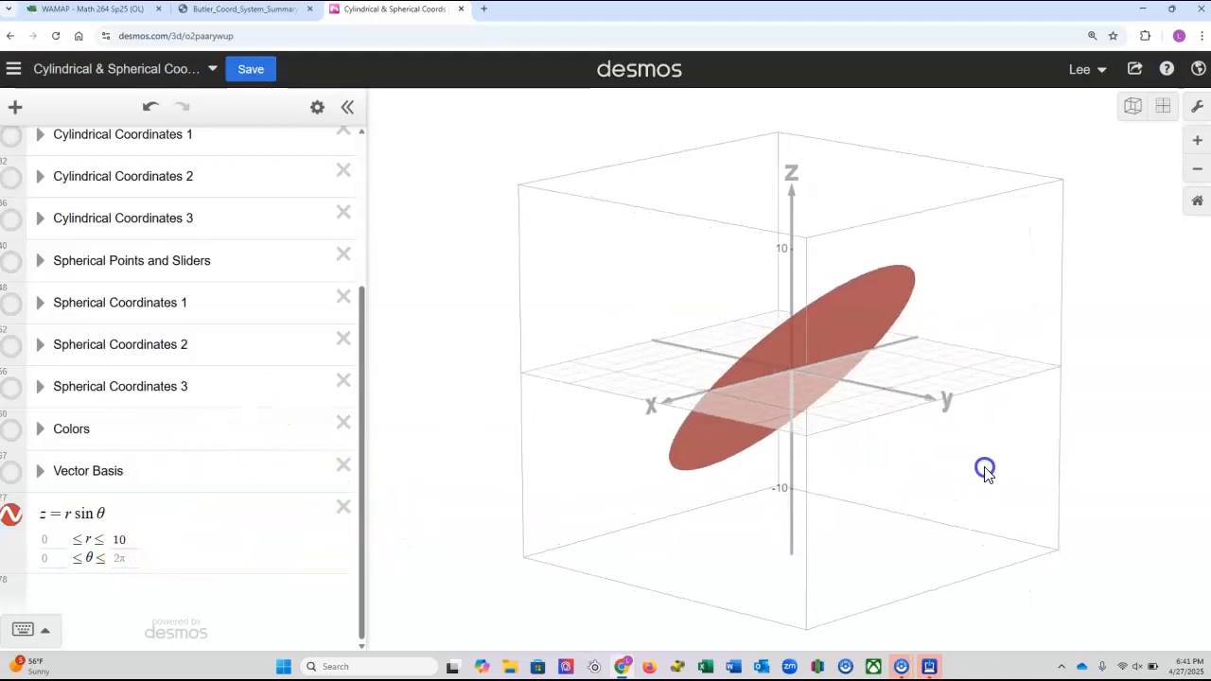
Try squaring r in the equation z = r sin θ.
{"action": "left_click", "coordinate": [70, 514]}
{"action": "type", "text": "^2"}
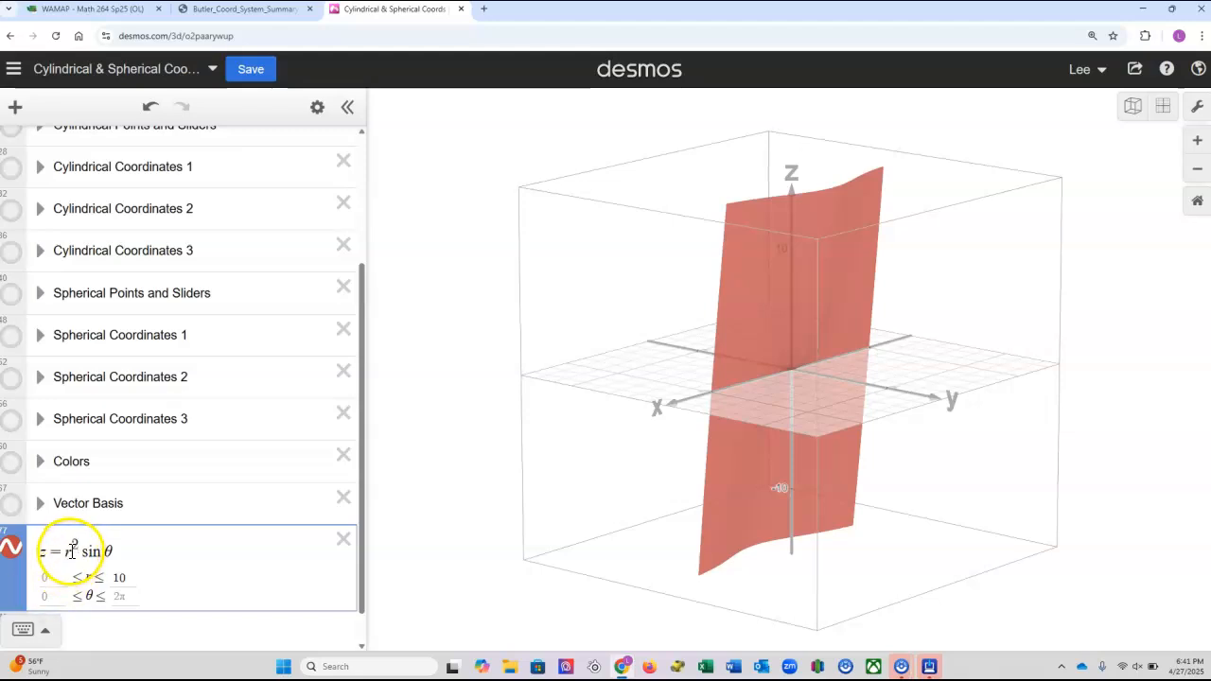
{"action": "key", "text": "BackSpace"}
{"action": "key", "text": "BackSpace"}
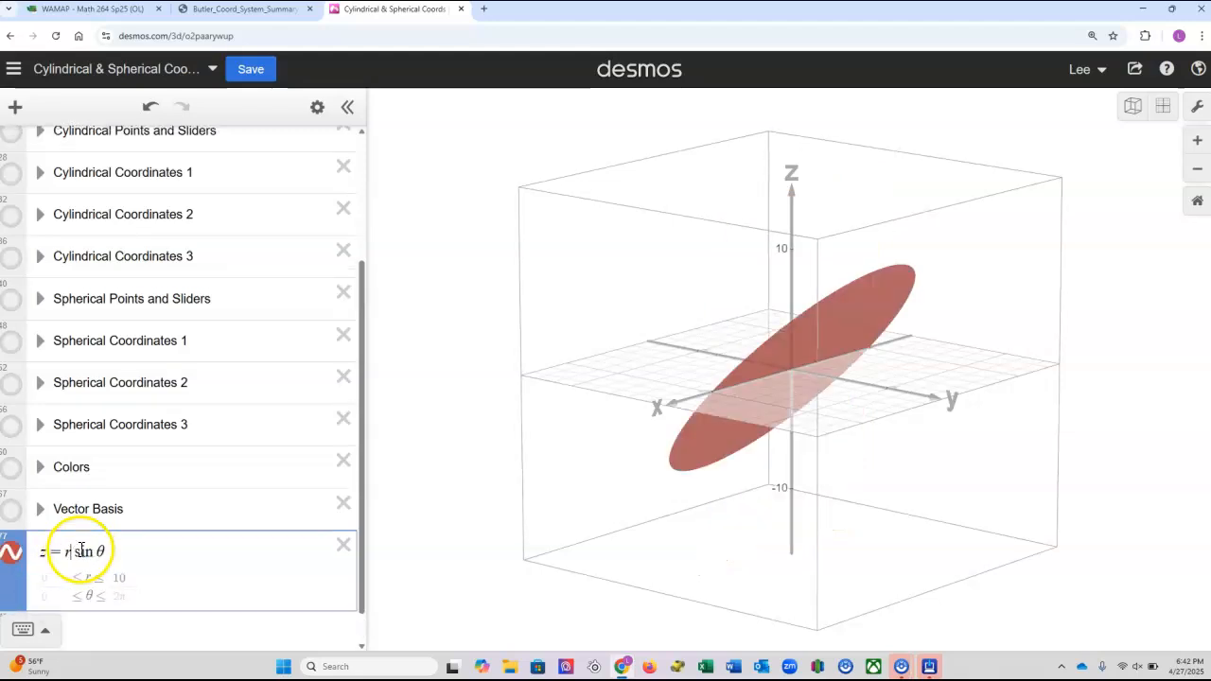
Change the equation to z = cos(r) sin θ and inspect the rippled surface.
{"action": "left_click", "coordinate": [67, 551]}
{"action": "type", "text": "cos"}
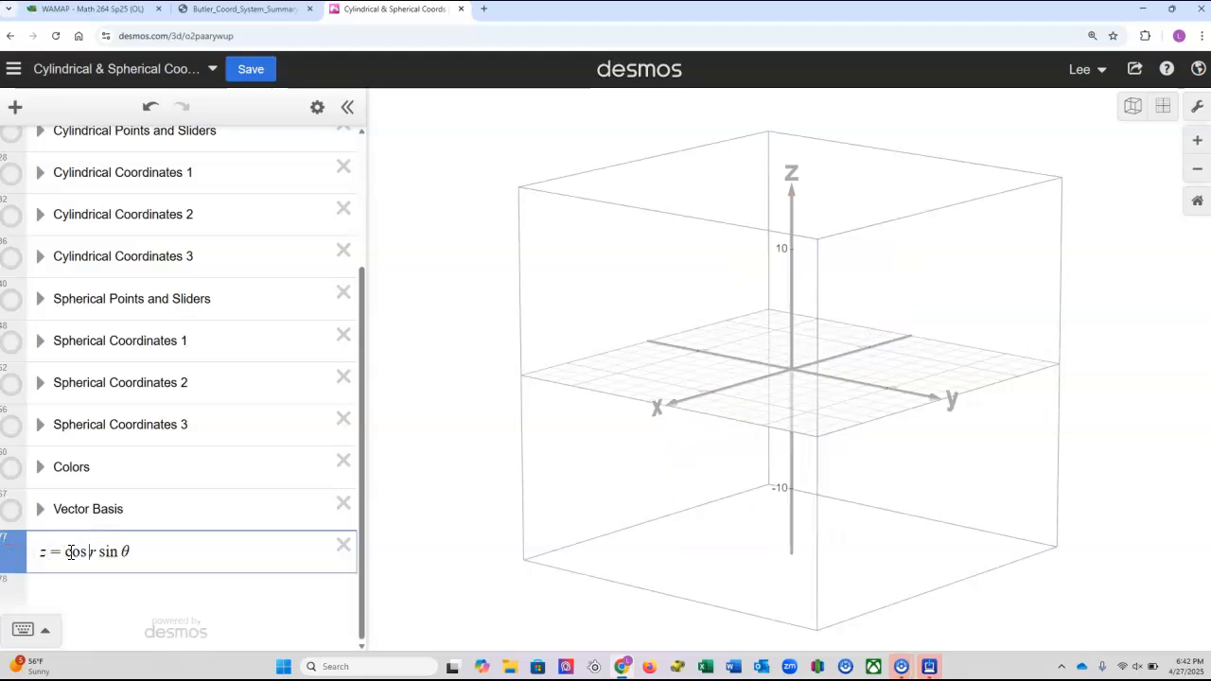
{"action": "type", "text": "(r"}
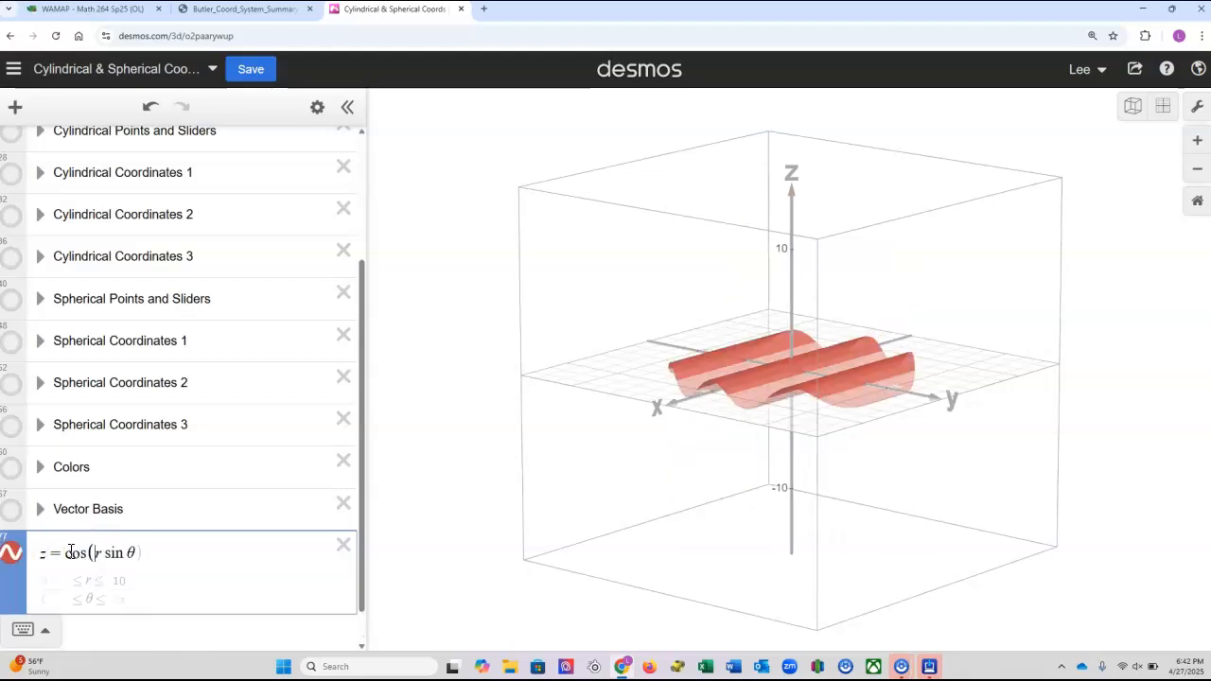
{"action": "type", "text": ")"}
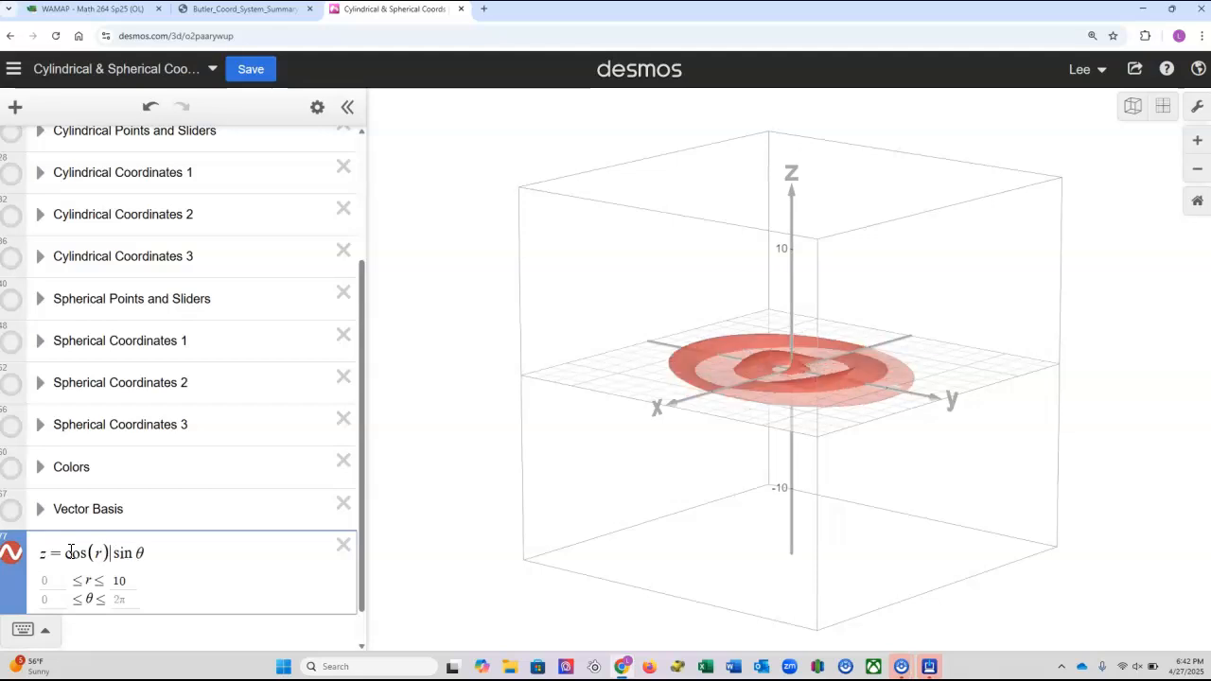
{"action": "left_click_drag", "start_coordinate": [819, 400], "coordinate": [976, 419]}
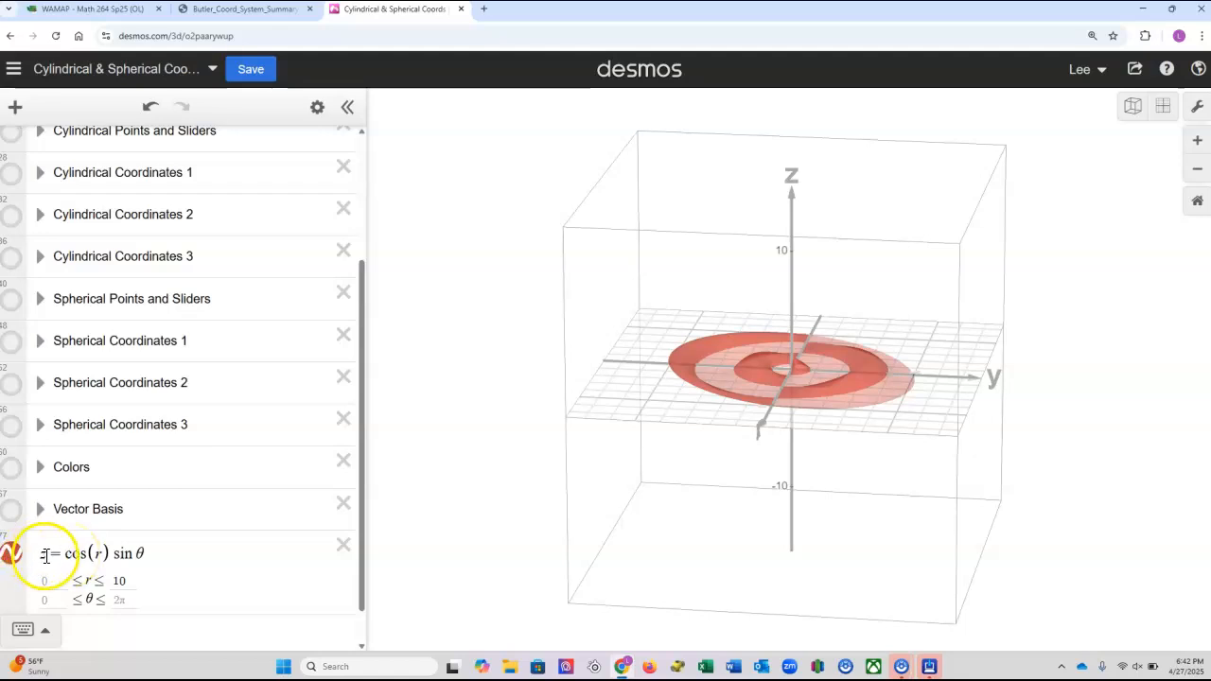
Replace the cylindrical equation with the spherical equation ρ = 9 cos(θ) sin ϕ and view the surface from several angles.
{"action": "left_click_drag", "start_coordinate": [42, 556], "coordinate": [163, 565]}
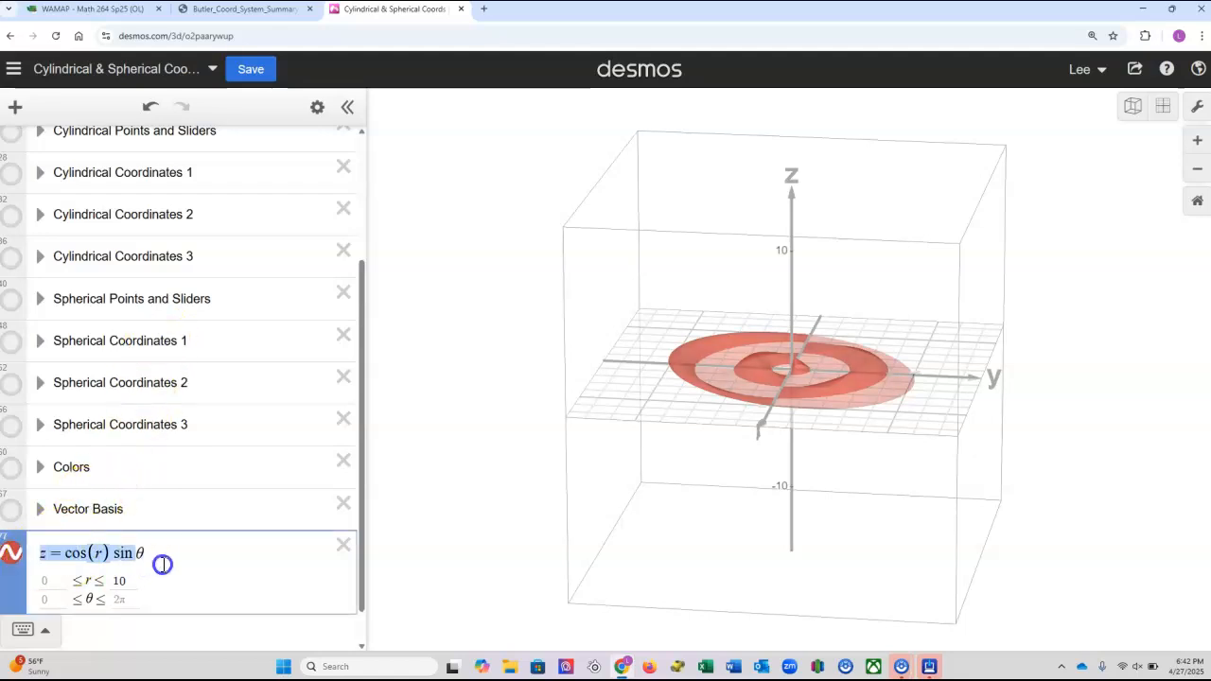
{"action": "type", "text": "r"}
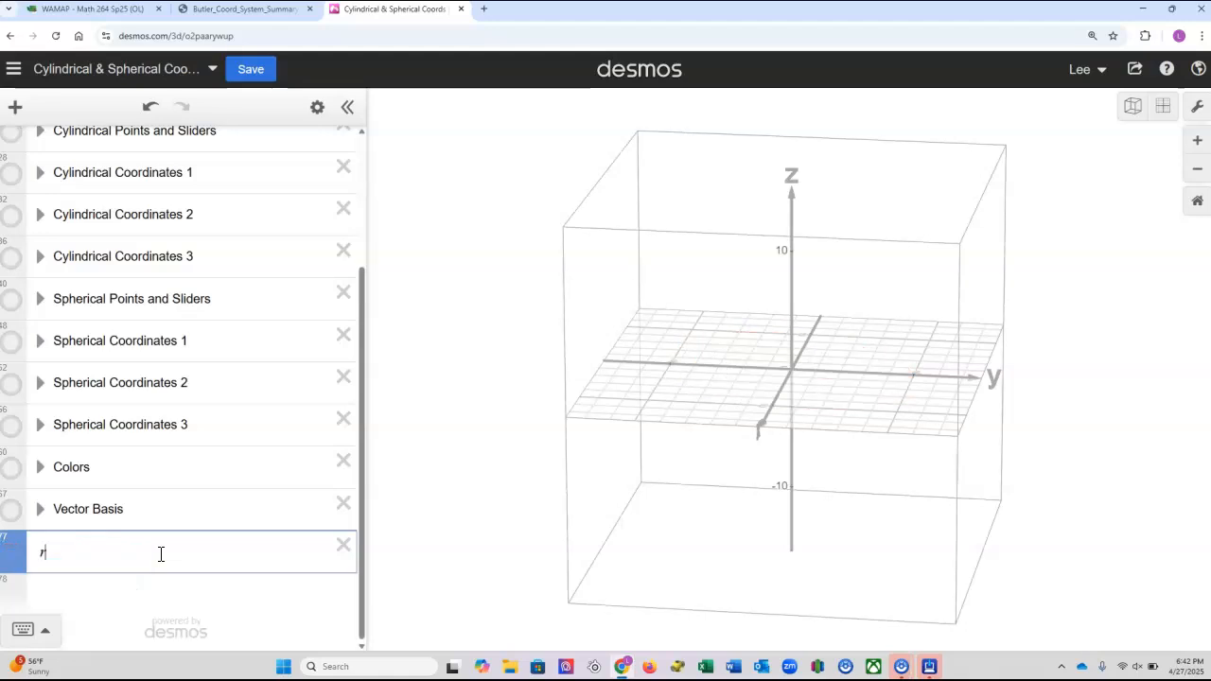
{"action": "type", "text": "ho"}
{"action": "type", "text": "=cos"}
{"action": "type", "text": "(th"}
{"action": "type", "text": "eta"}
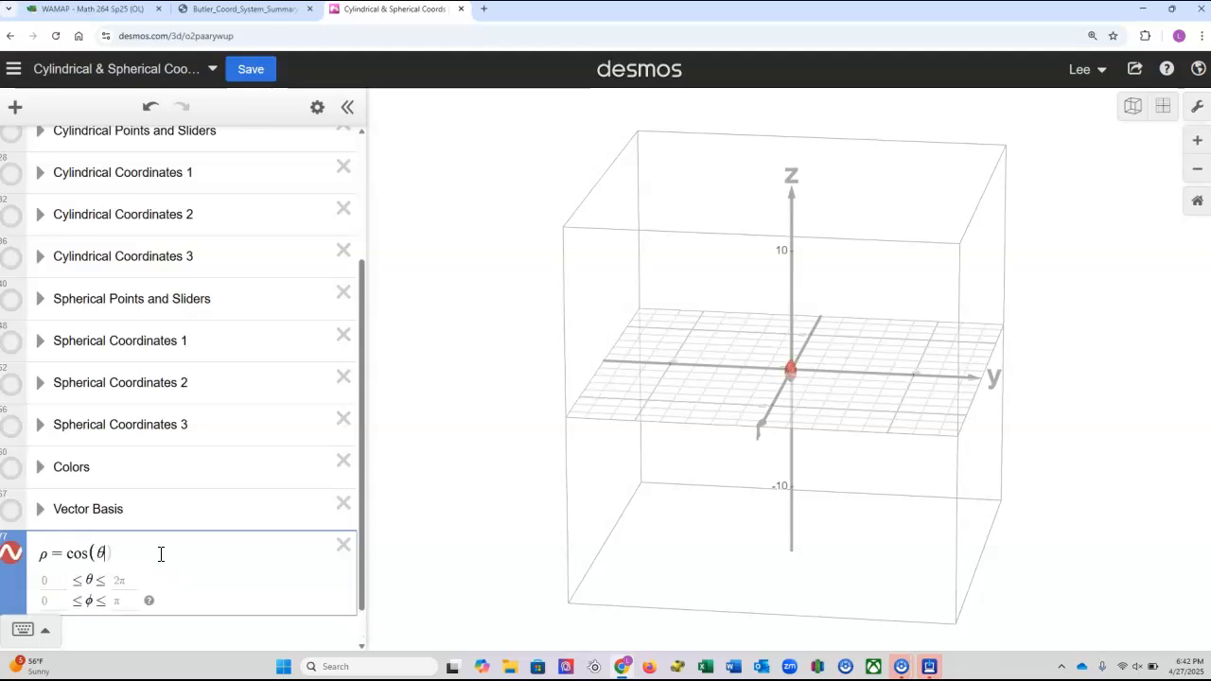
{"action": "type", "text": "sint"}
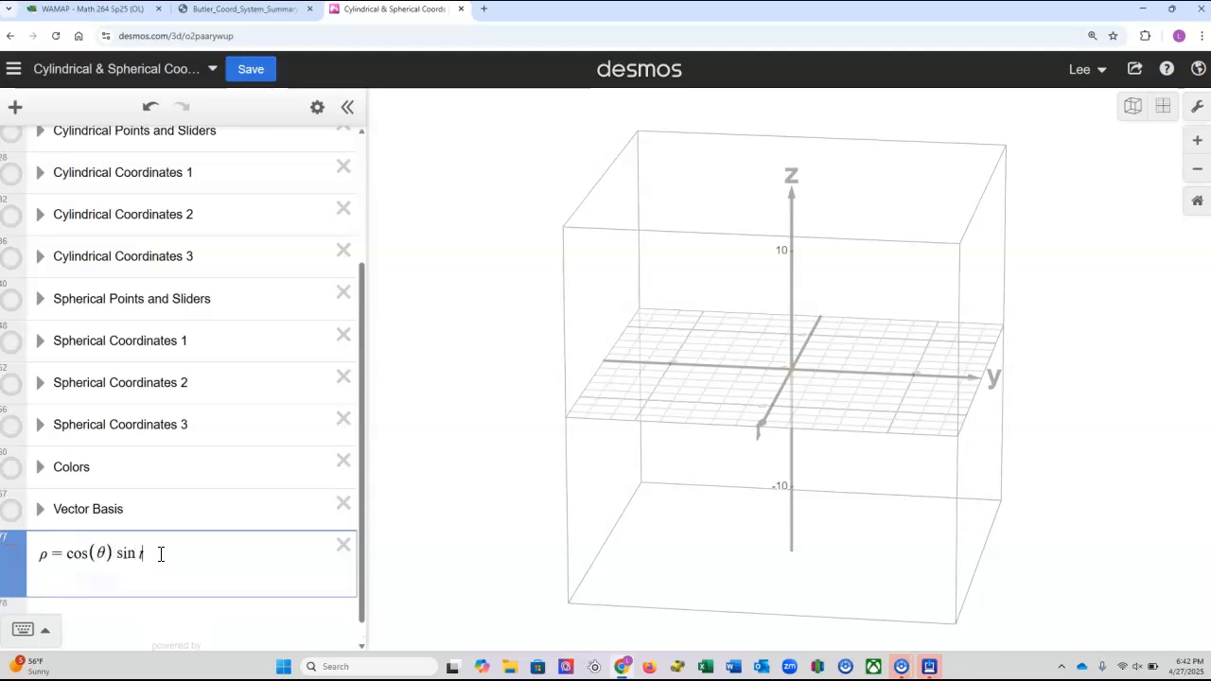
{"action": "key", "text": "BackSpace"}
{"action": "type", "text": "ph"}
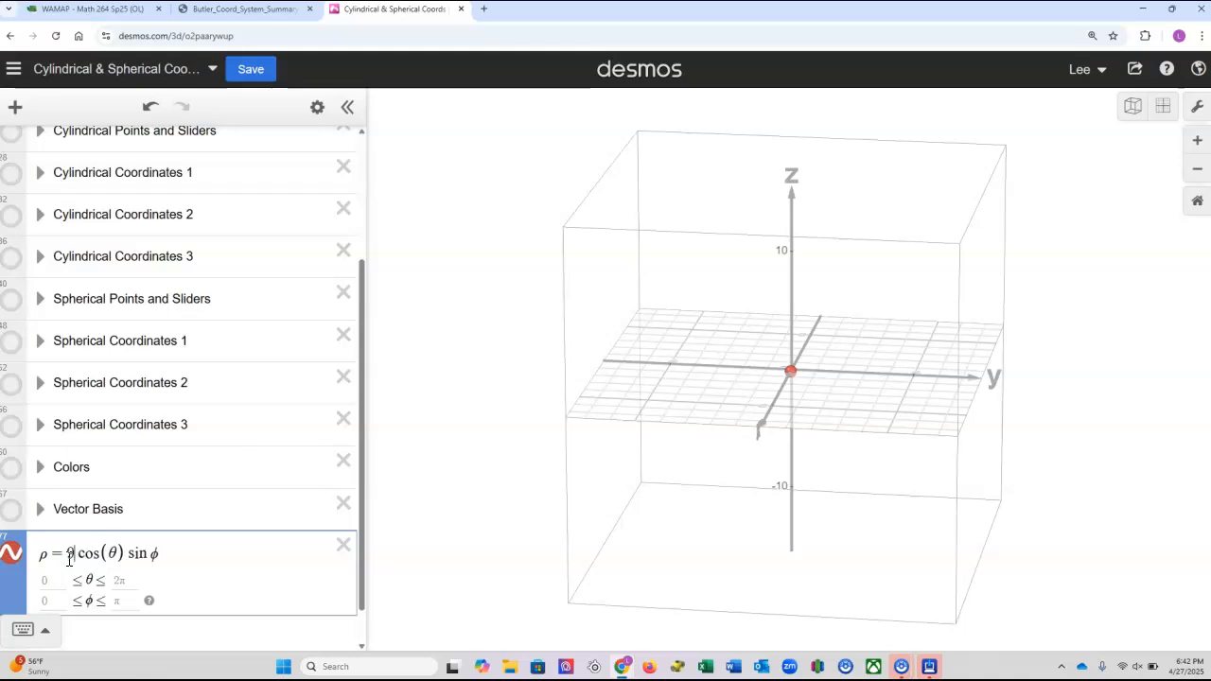
{"action": "left_click", "coordinate": [901, 397]}
{"action": "left_click_drag", "start_coordinate": [900, 398], "coordinate": [533, 400]}
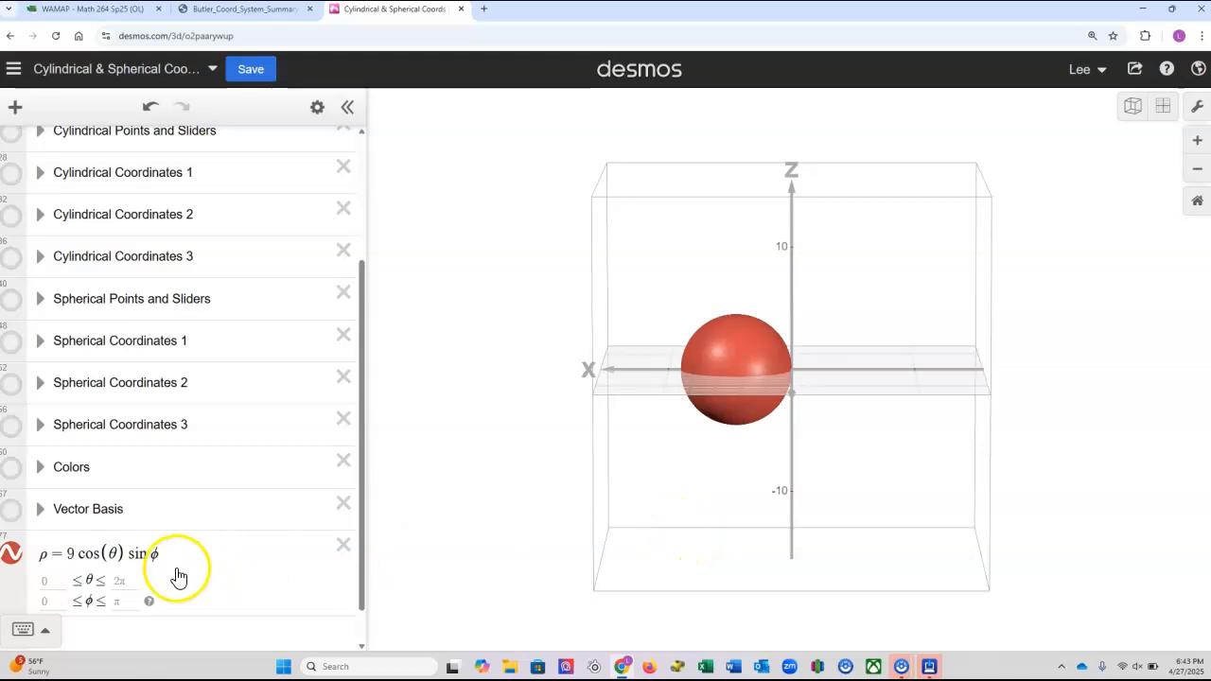
Set the upper limit of θ to π for the spherical surface and inspect the graph.
{"action": "left_click", "coordinate": [129, 581]}
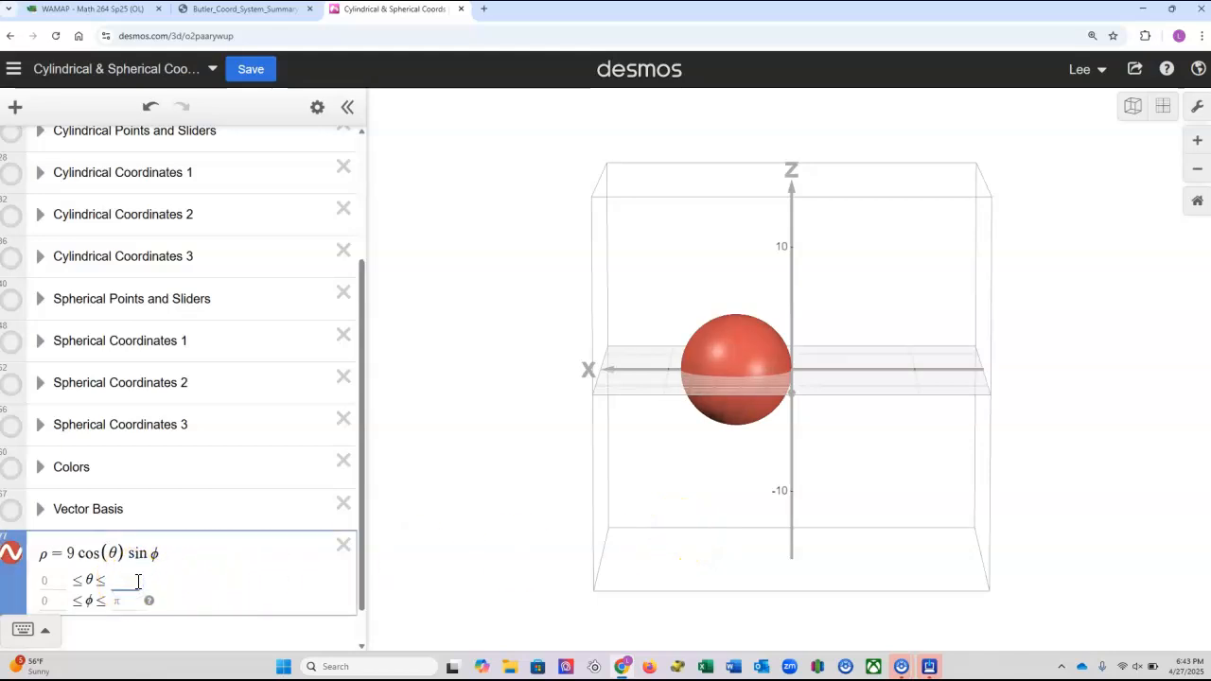
{"action": "type", "text": "pi"}
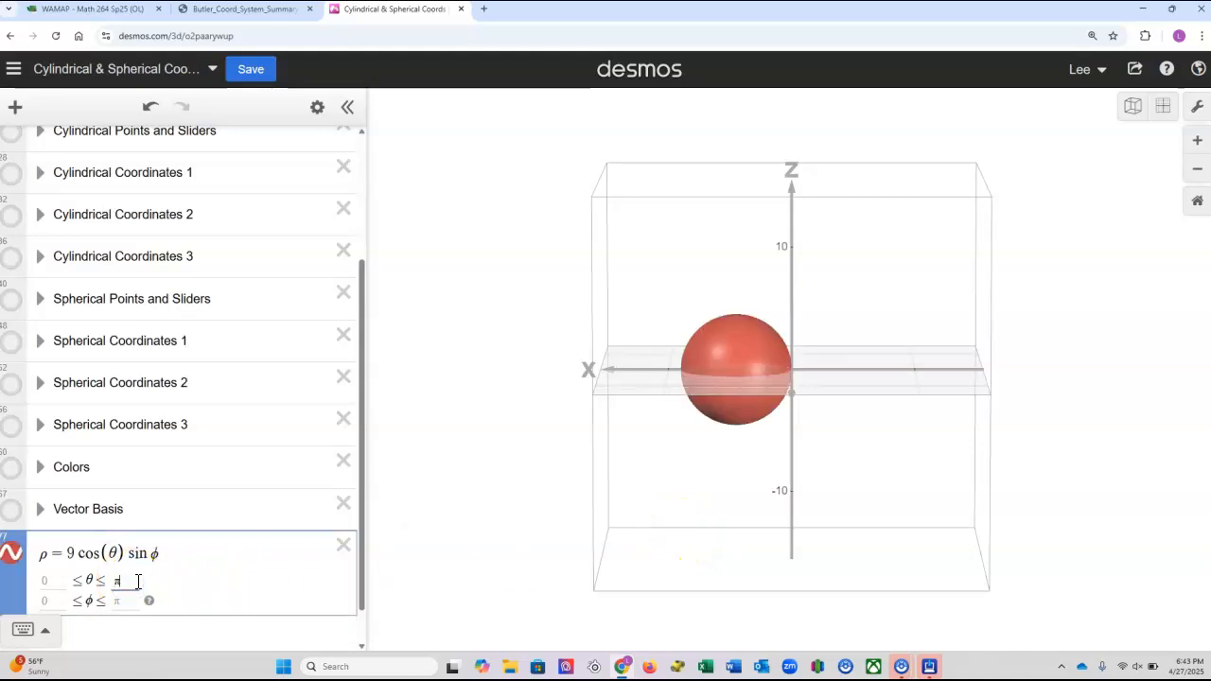
{"action": "left_click_drag", "start_coordinate": [721, 441], "coordinate": [935, 472]}
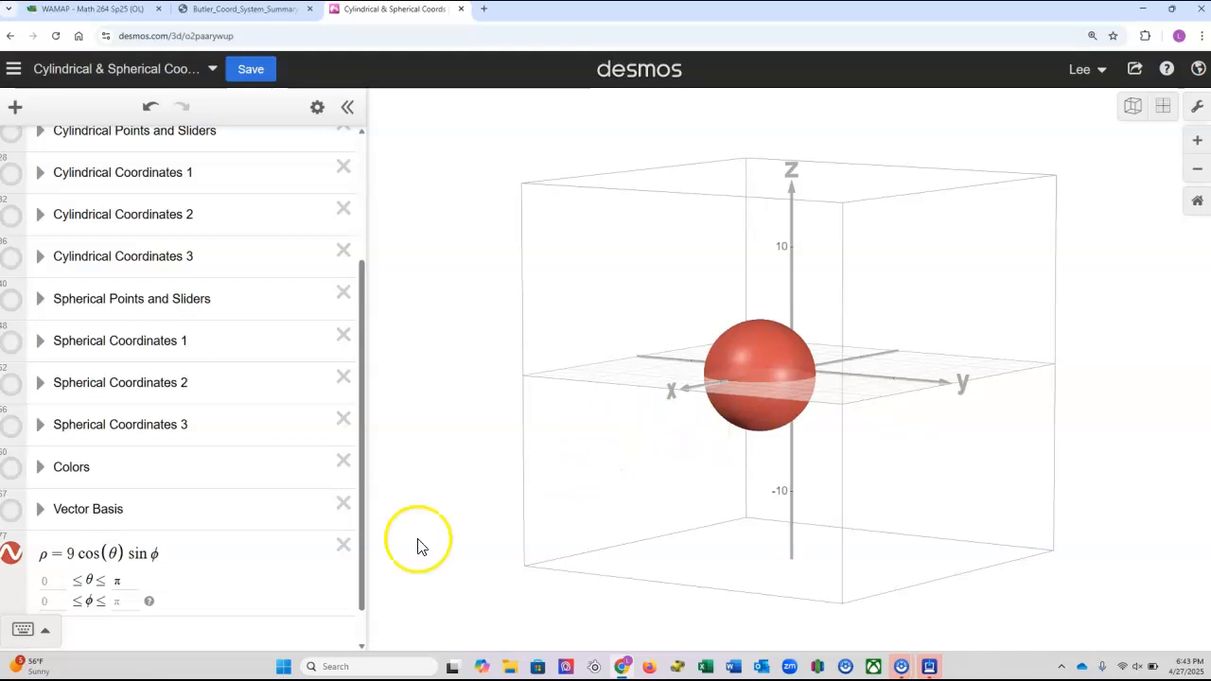
{"action": "left_click", "coordinate": [128, 580]}
{"action": "type", "text": "pi"}
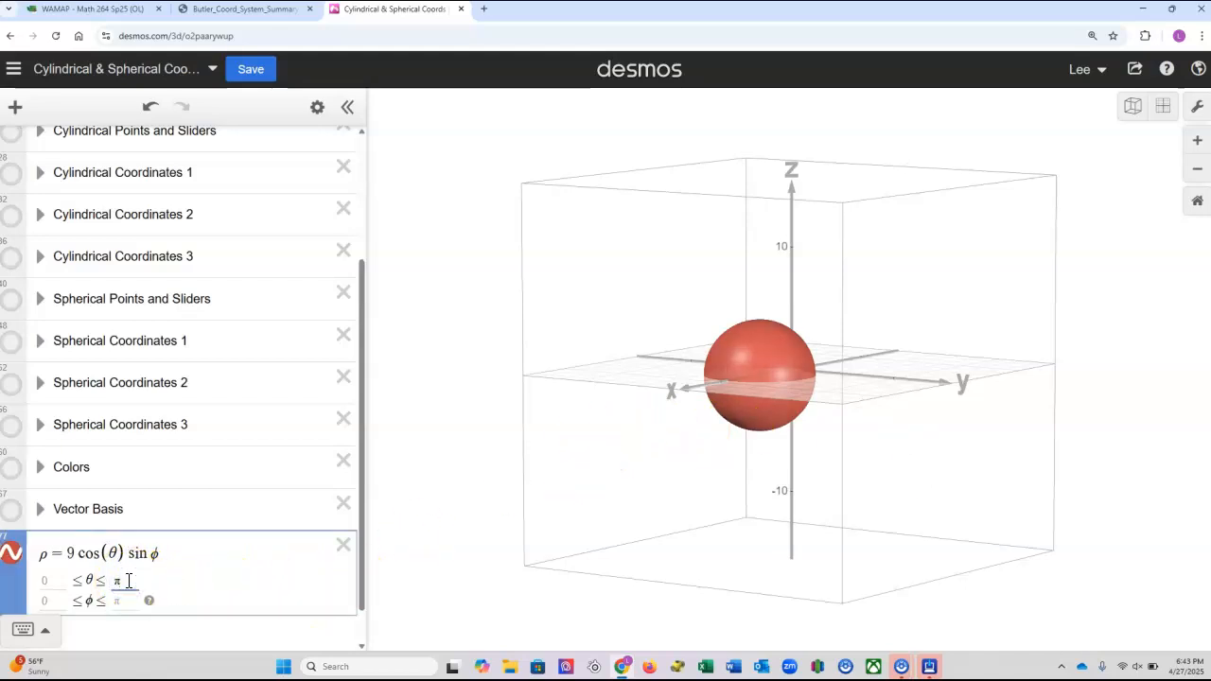
{"action": "type", "text": "/2"}
Set the upper limit of θ to π/2 for the spherical surface and inspect it from several angles.
{"action": "left_click_drag", "start_coordinate": [872, 448], "coordinate": [1045, 430]}
{"action": "left_click_drag", "start_coordinate": [750, 358], "coordinate": [805, 424]}
{"action": "left_click_drag", "start_coordinate": [968, 435], "coordinate": [1197, 426]}
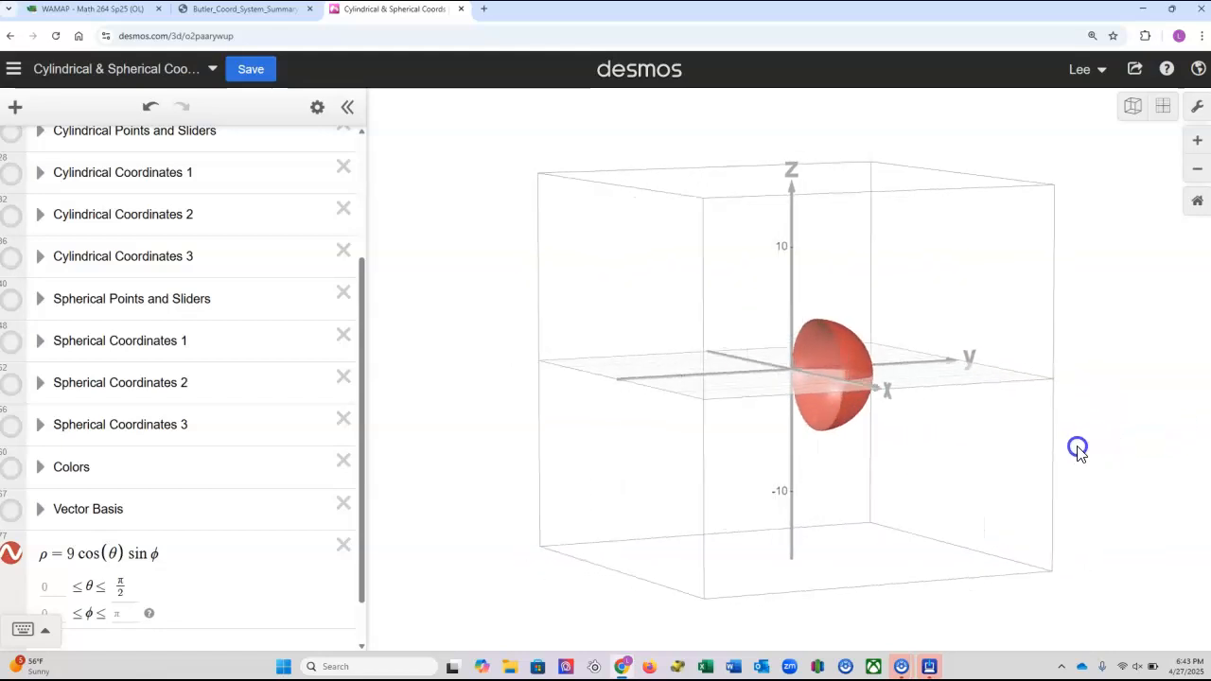
{"action": "left_click_drag", "start_coordinate": [1078, 450], "coordinate": [867, 460]}
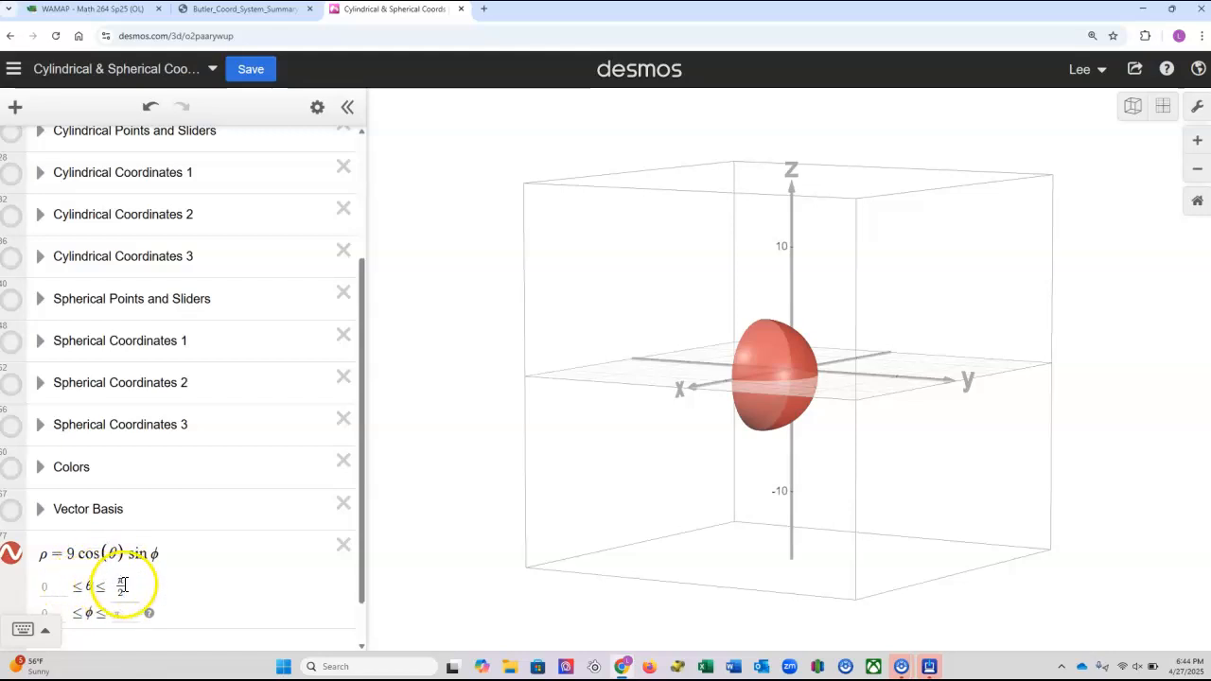
Try rewriting the spherical equation as 9 cos(θ) sin ϕ + ρ = 9, and reduce it to 9 cos(θ) sin ϕ − 9.
{"action": "left_click", "coordinate": [64, 554]}
{"action": "key", "text": "BackSpace"}
{"action": "left_click", "coordinate": [150, 557]}
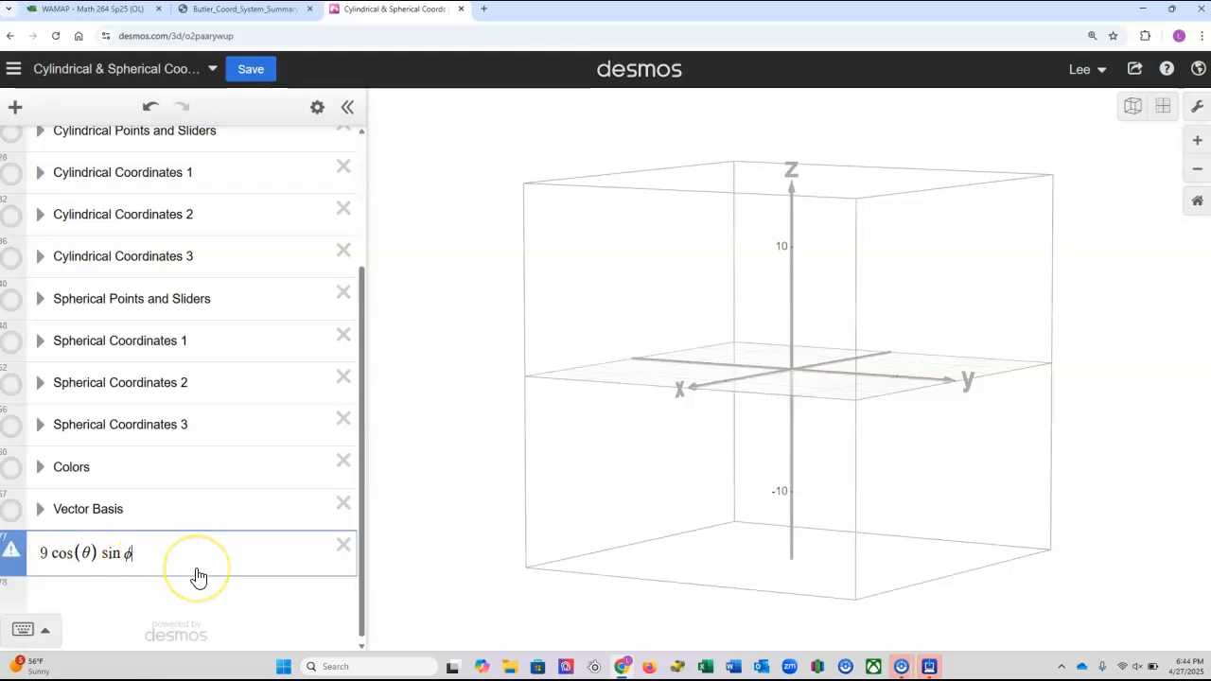
{"action": "type", "text": "+rho"}
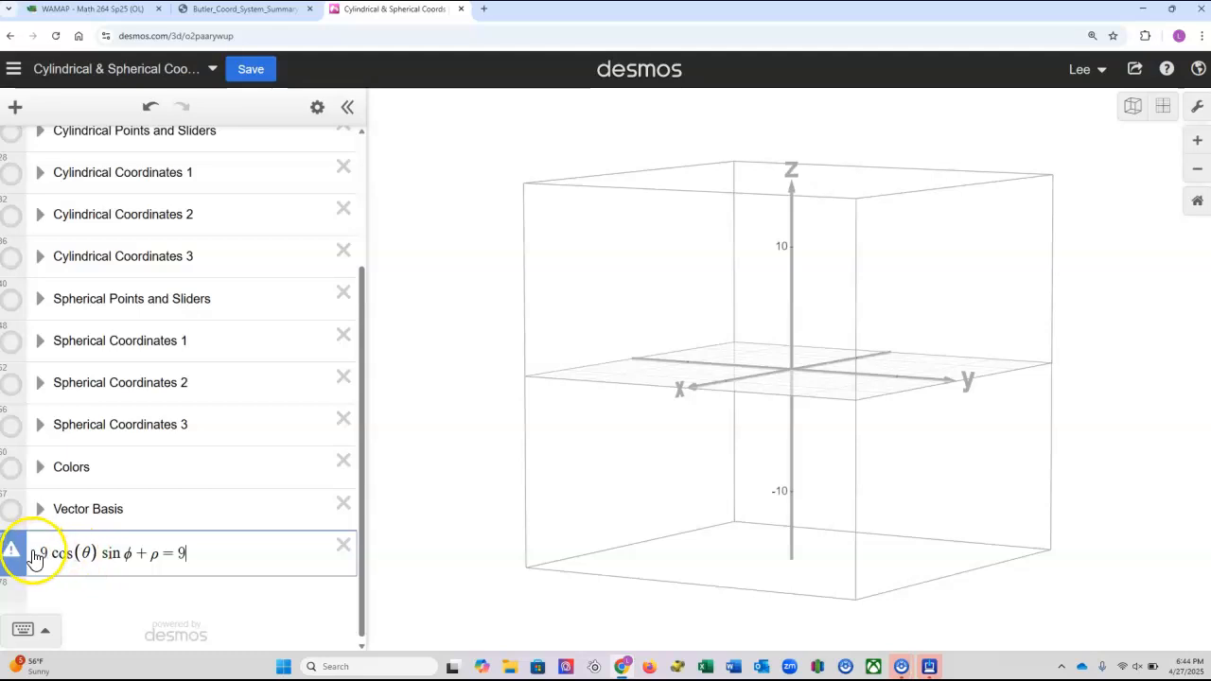
{"action": "mouse_move", "coordinate": [9, 557]}
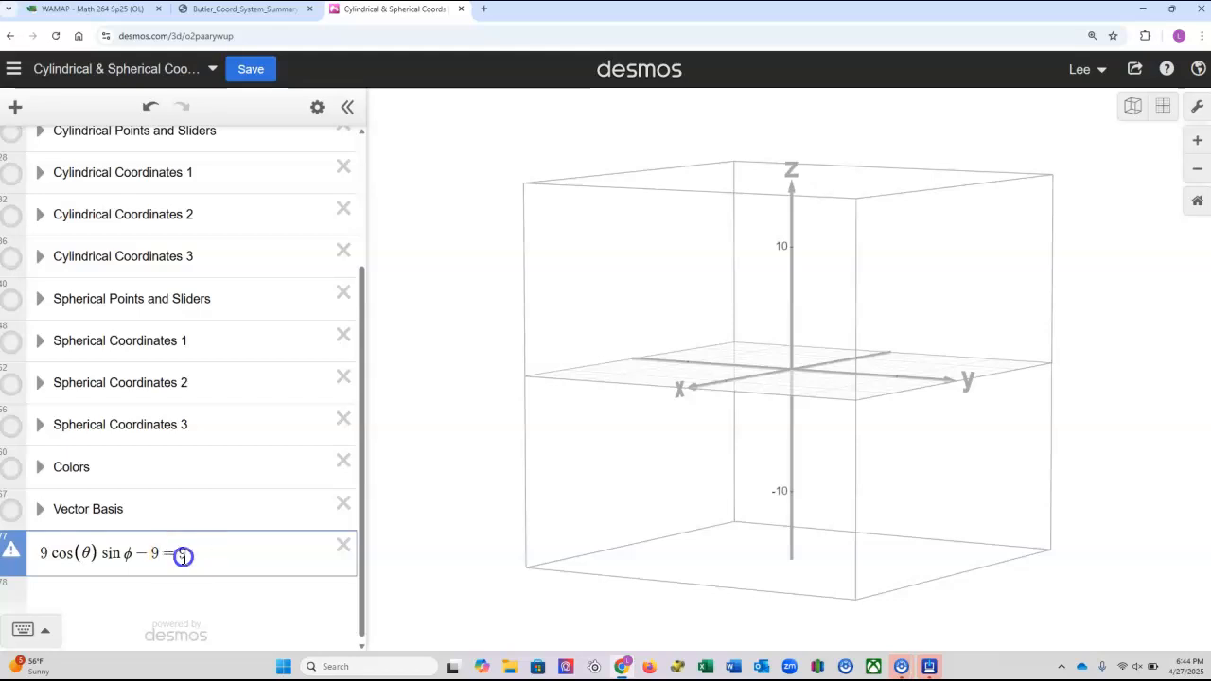
{"action": "type", "text": "ho"}
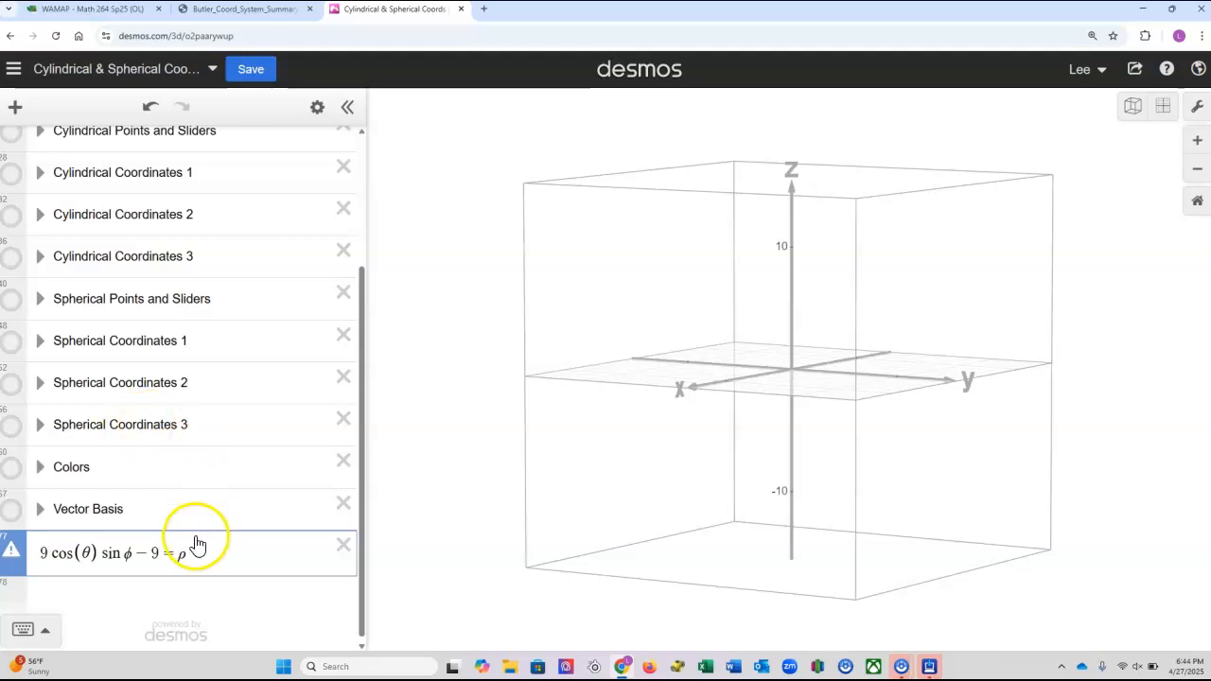
Put ρ = in front of the expression to graph ρ = 9 cos(θ) sin ϕ − 9.
{"action": "left_click", "coordinate": [48, 554]}
{"action": "left_click", "coordinate": [44, 552]}
{"action": "type", "text": "ph"}
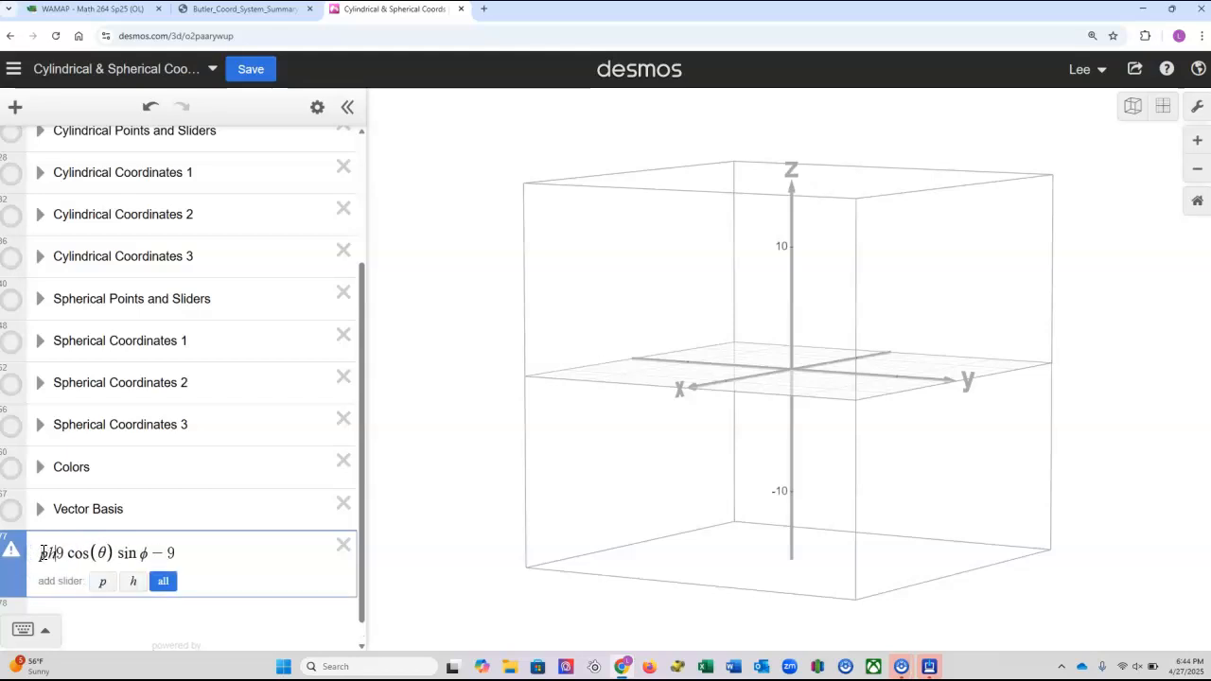
{"action": "type", "text": "o"}
{"action": "key", "text": "BackSpace"}
{"action": "key", "text": "BackSpace"}
{"action": "key", "text": "BackSpace"}
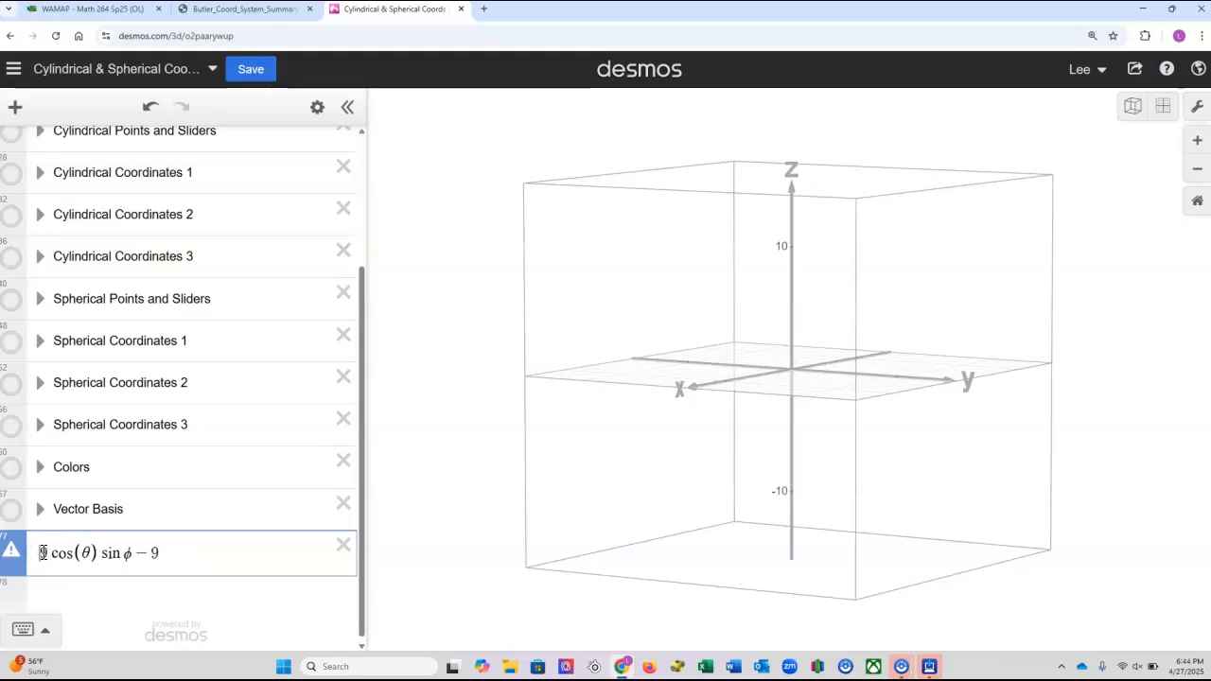
{"action": "type", "text": "rho"}
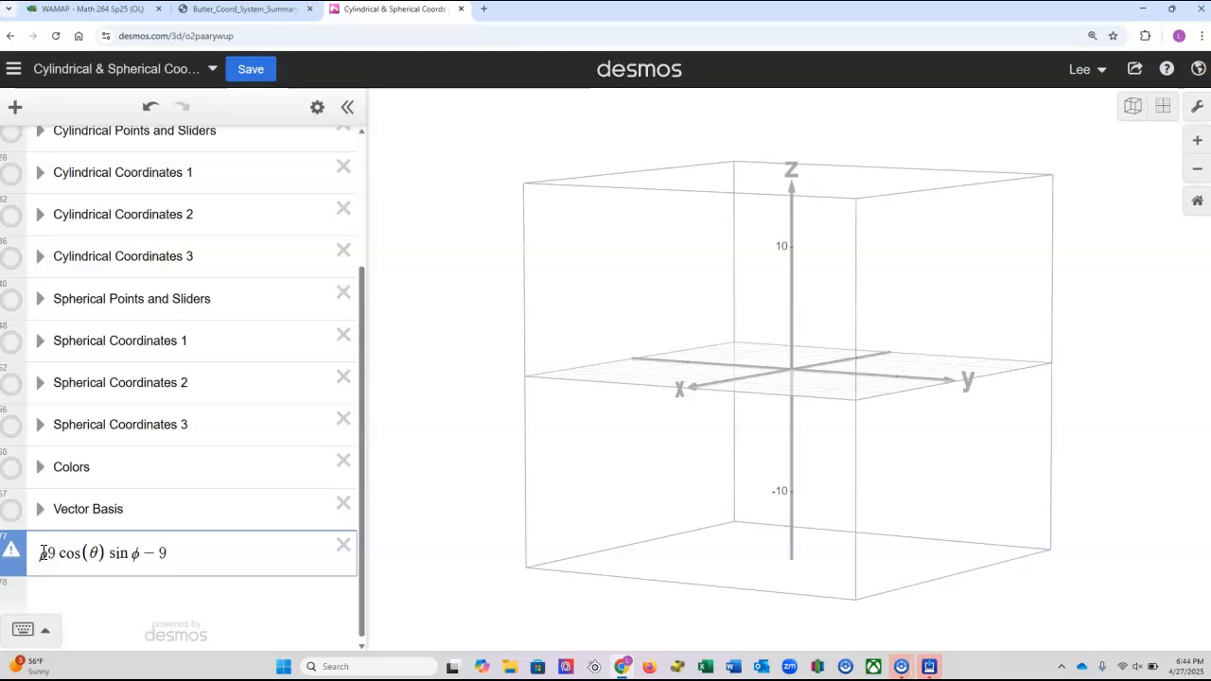
{"action": "type", "text": "="}
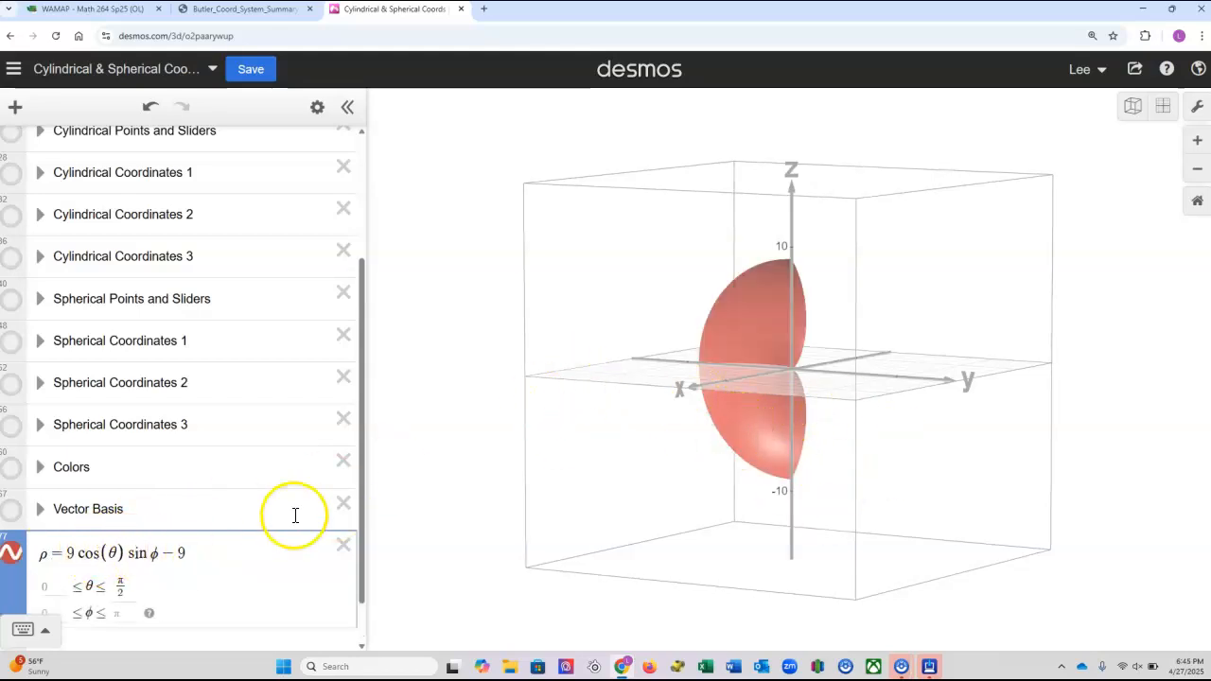
Set the upper limit of θ to 2π for the new surface and inspect it from several angles.
{"action": "mouse_move", "coordinate": [825, 367]}
{"action": "left_mouse_down"}
{"action": "mouse_move", "coordinate": [605, 379]}
{"action": "mouse_move", "coordinate": [546, 365]}
{"action": "mouse_move", "coordinate": [841, 367]}
{"action": "left_mouse_up"}
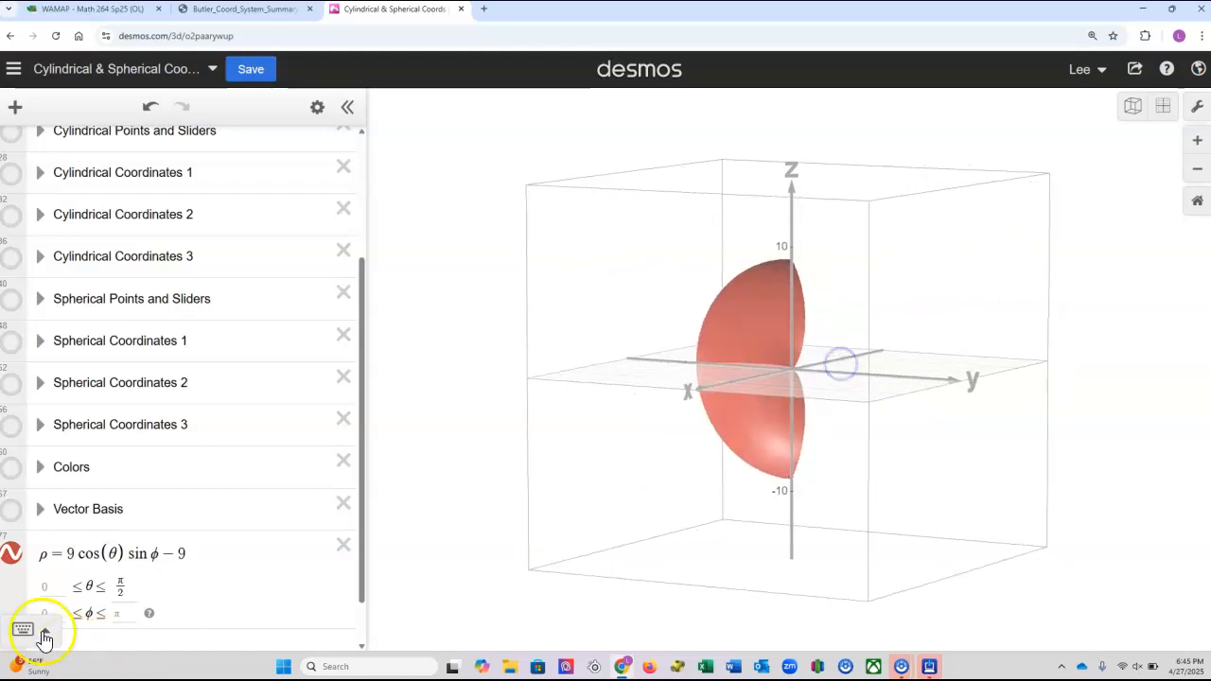
{"action": "left_click", "coordinate": [125, 589]}
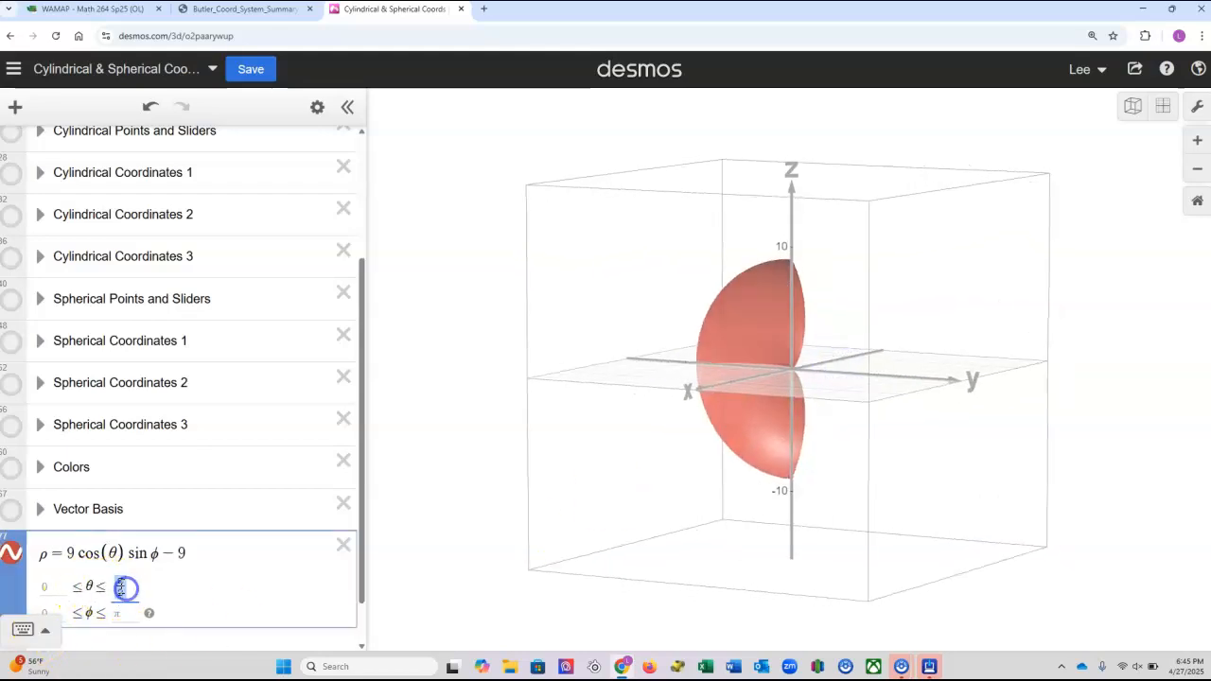
{"action": "type", "text": "2pi"}
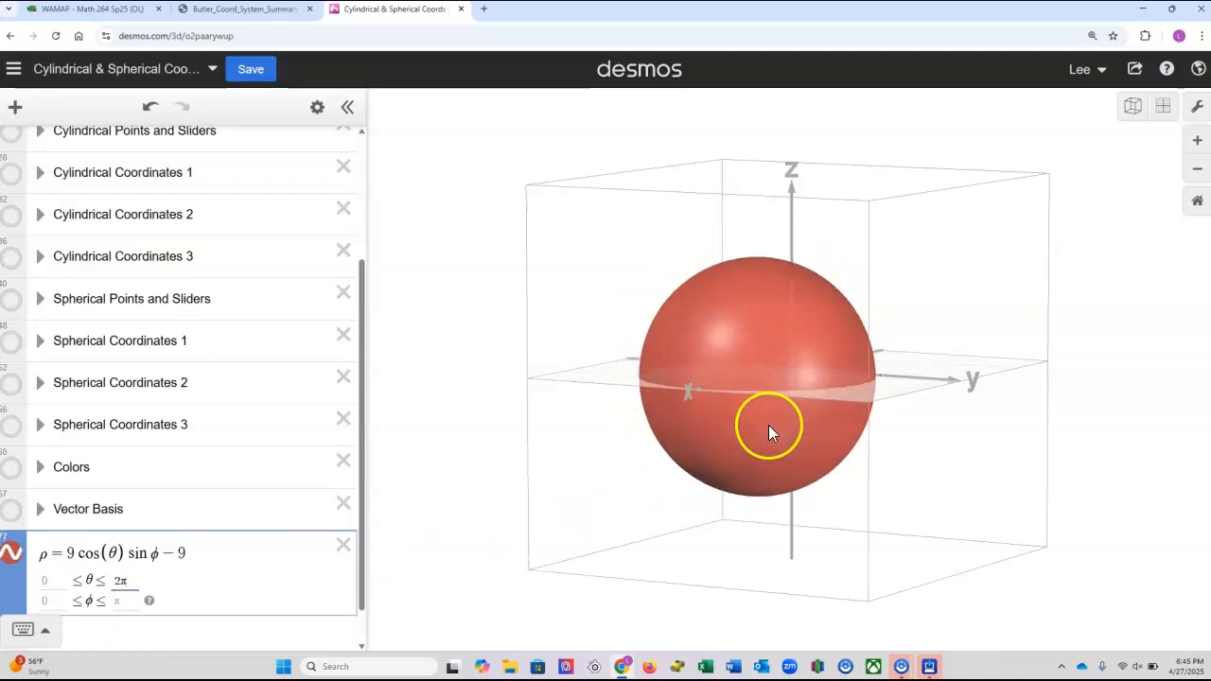
{"action": "left_click_drag", "start_coordinate": [979, 390], "coordinate": [451, 401]}
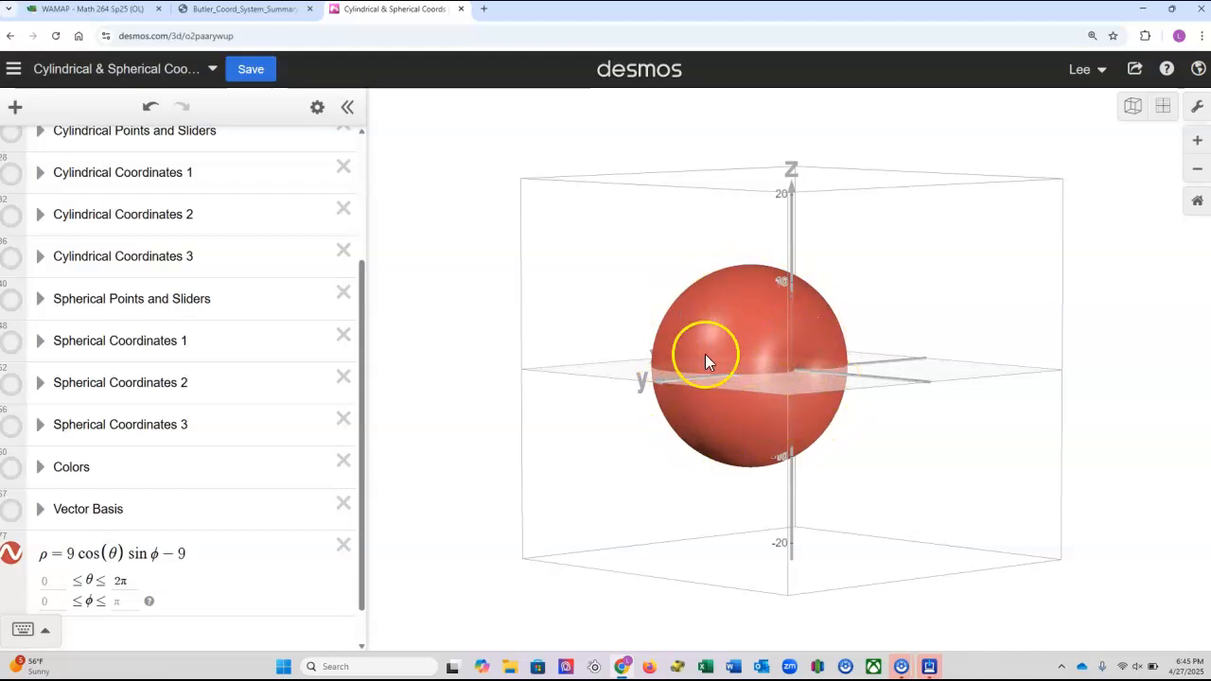
{"action": "left_click_drag", "start_coordinate": [728, 487], "coordinate": [842, 478]}
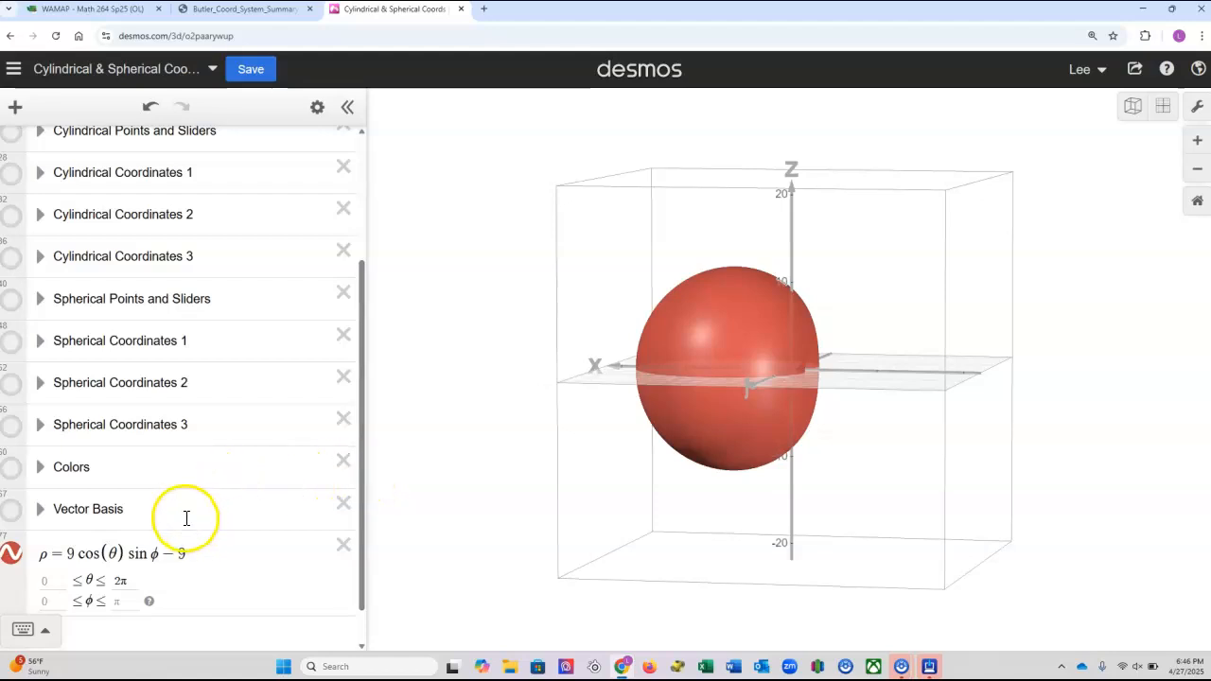
{"action": "scroll", "coordinate": [186, 520], "scroll_direction": "up", "scroll_amount": 3}
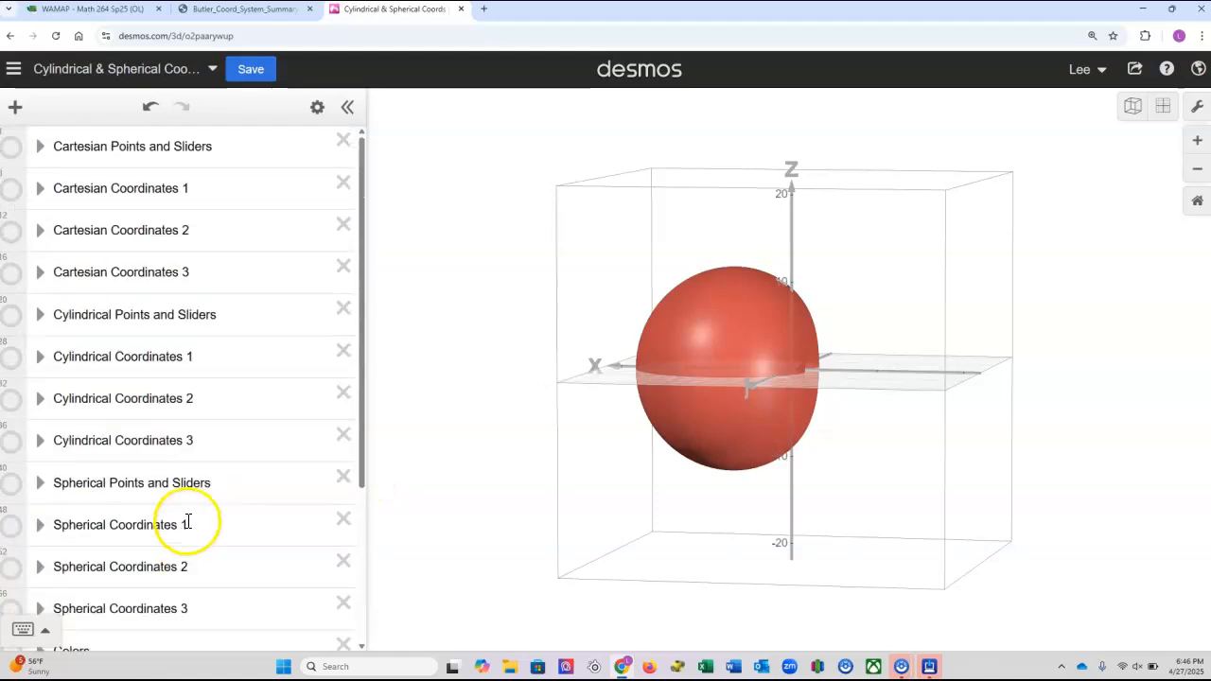